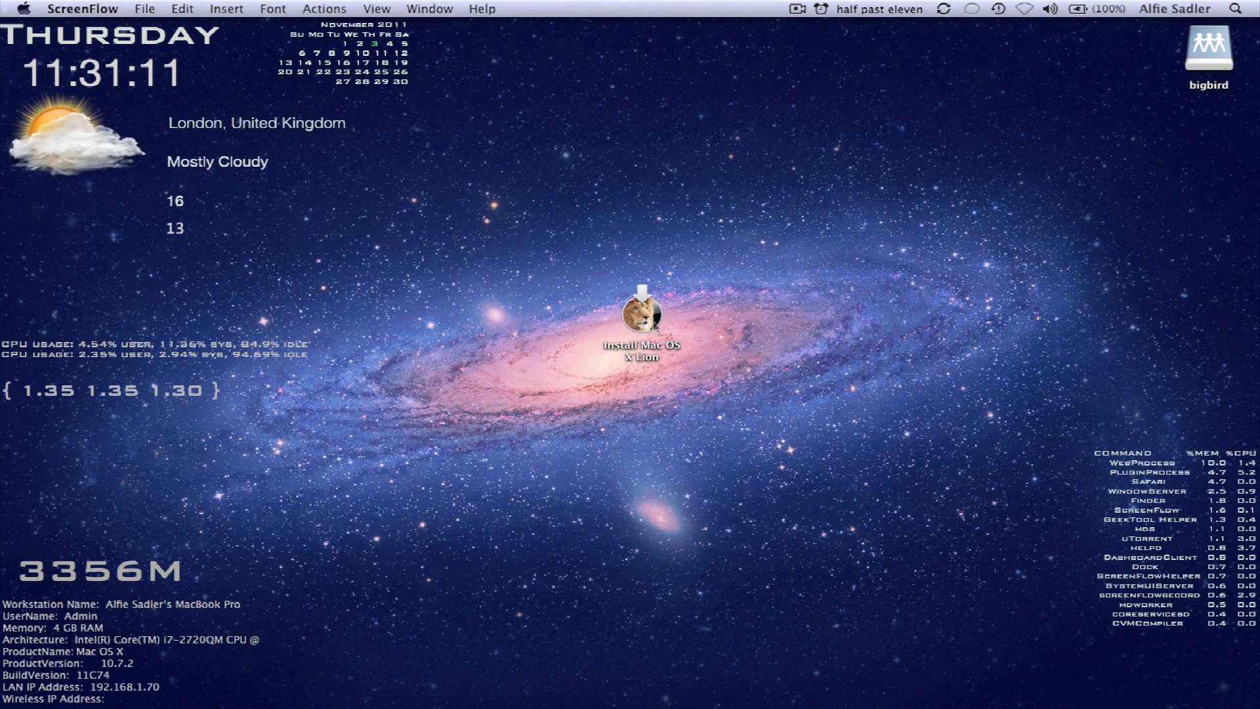
- Open the Install Mac OS X Lion package at Contents/SharedSupport and select the 3.74 GB InstallESD.dmg
{"action": "left_click", "coordinate": [642, 315]}
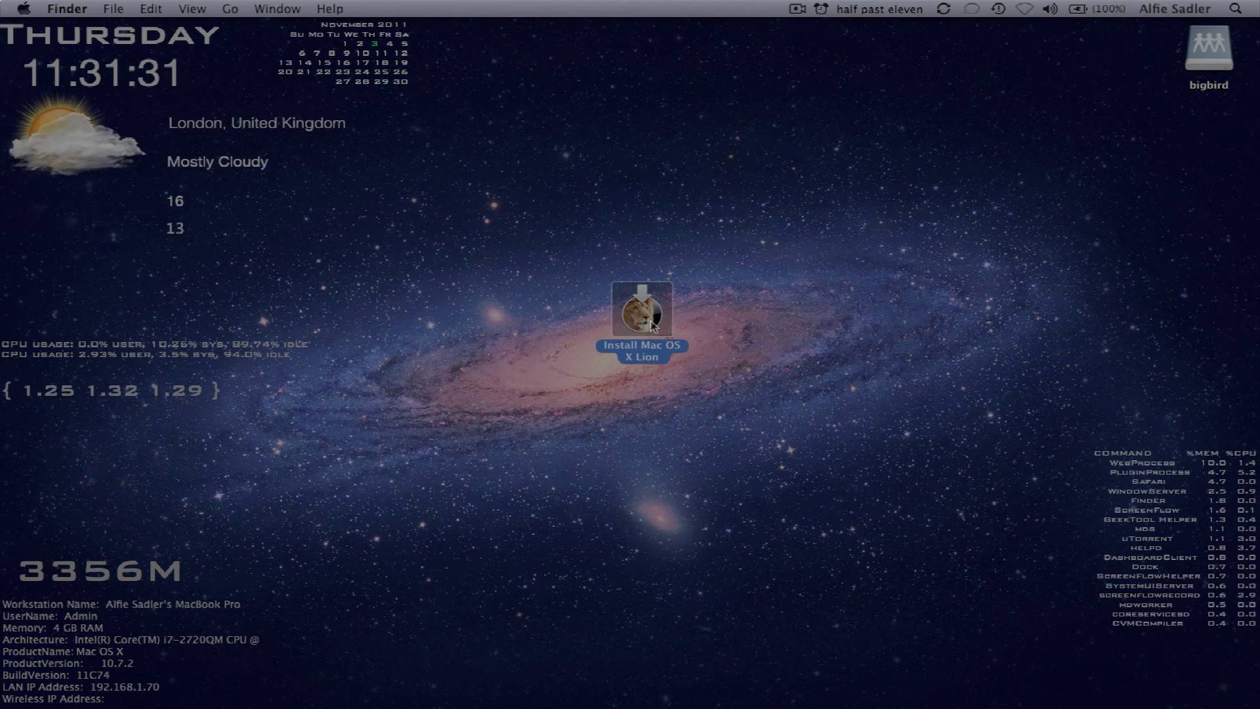
{"action": "right_click", "coordinate": [655, 325]}
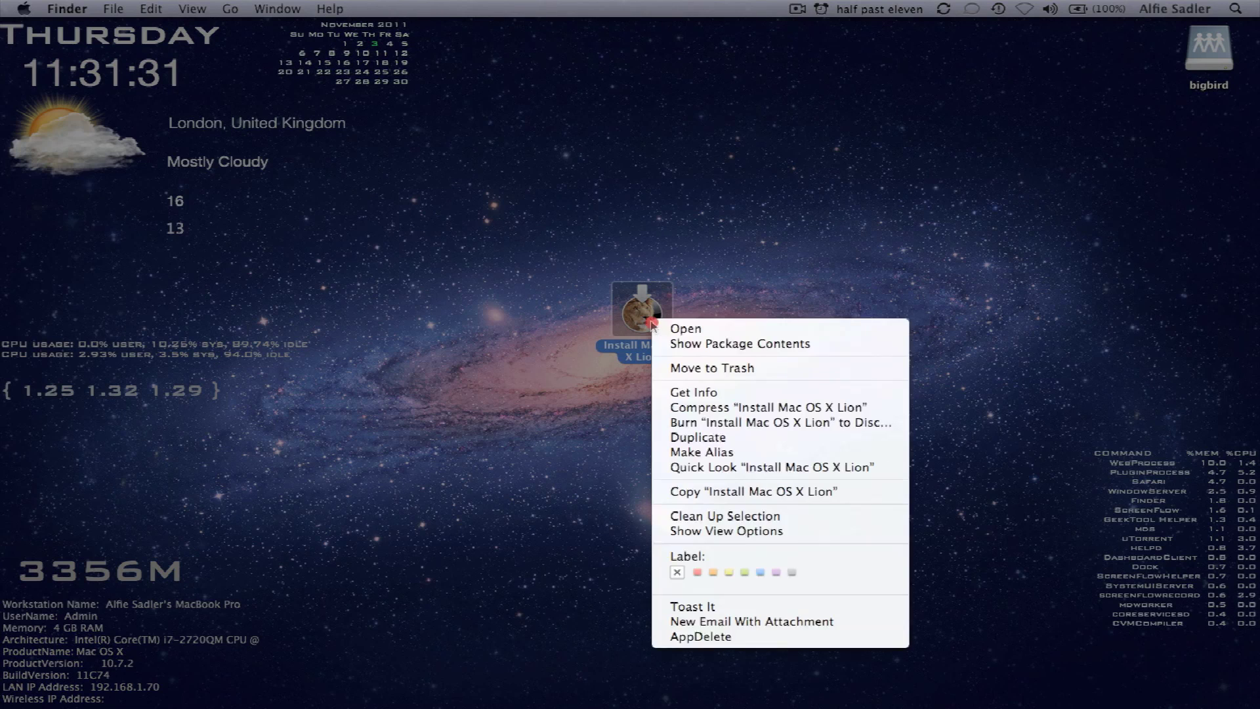
{"action": "left_click", "coordinate": [697, 344]}
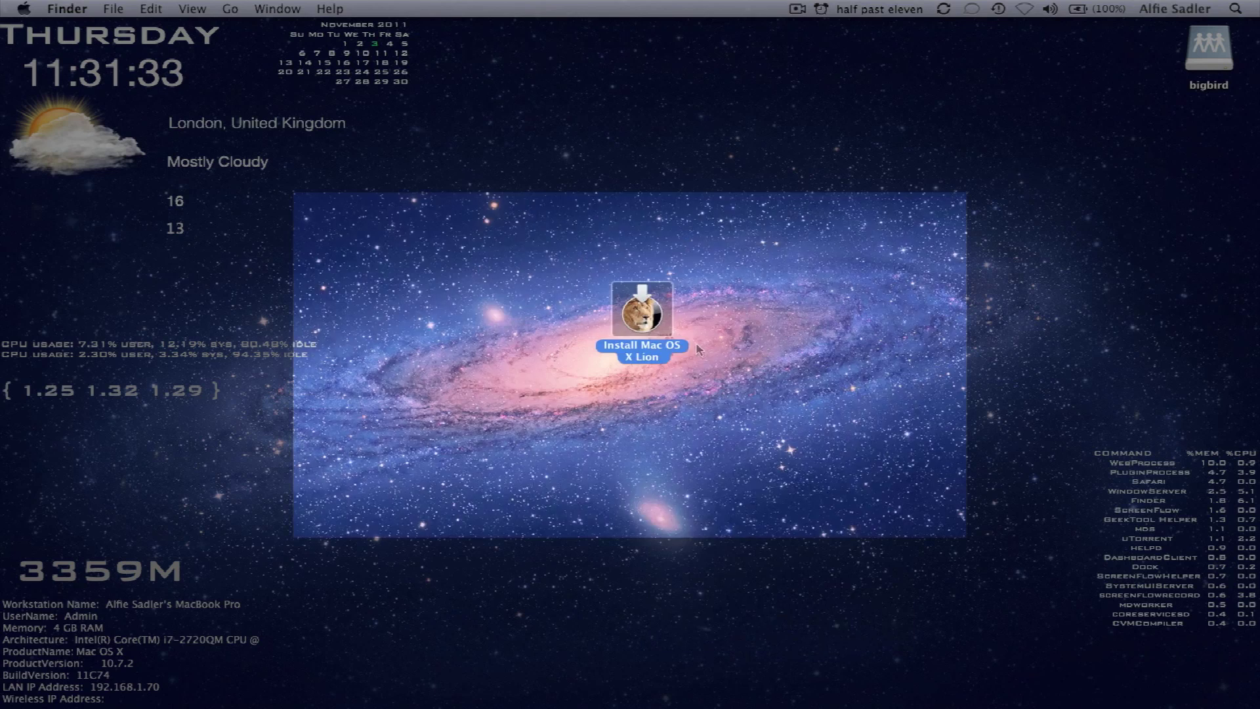
{"action": "left_click", "coordinate": [518, 244]}
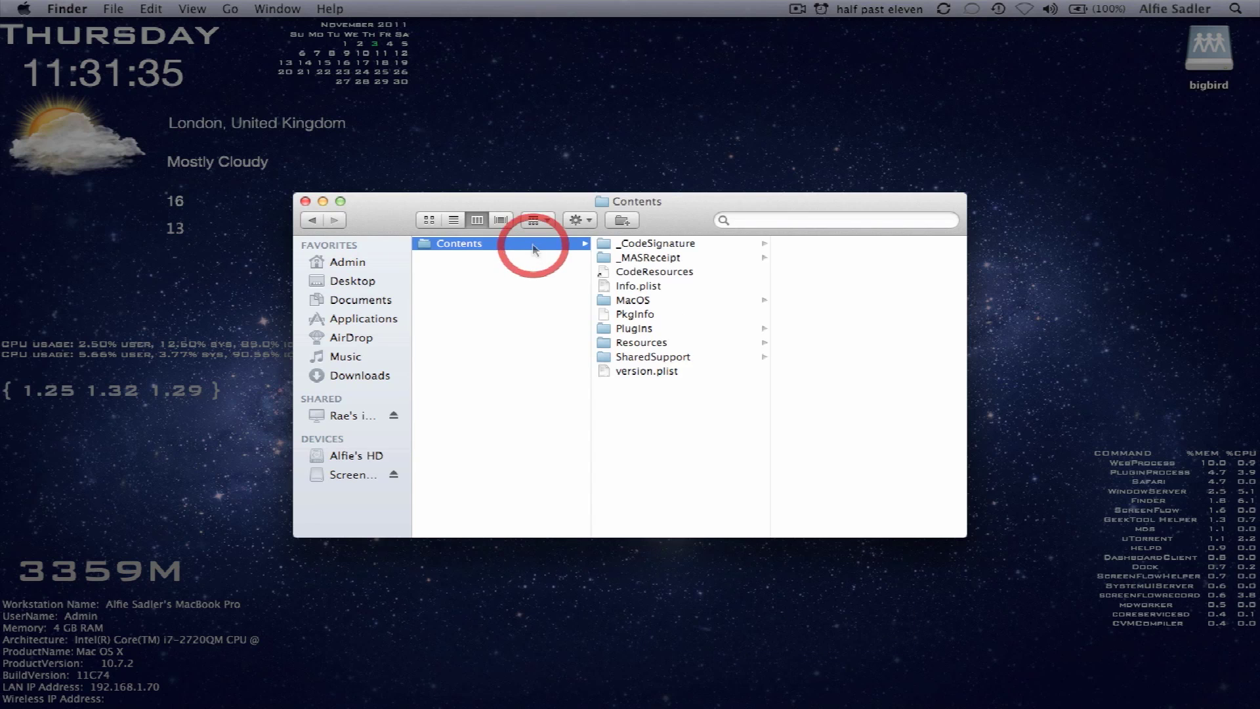
{"action": "left_click", "coordinate": [667, 359]}
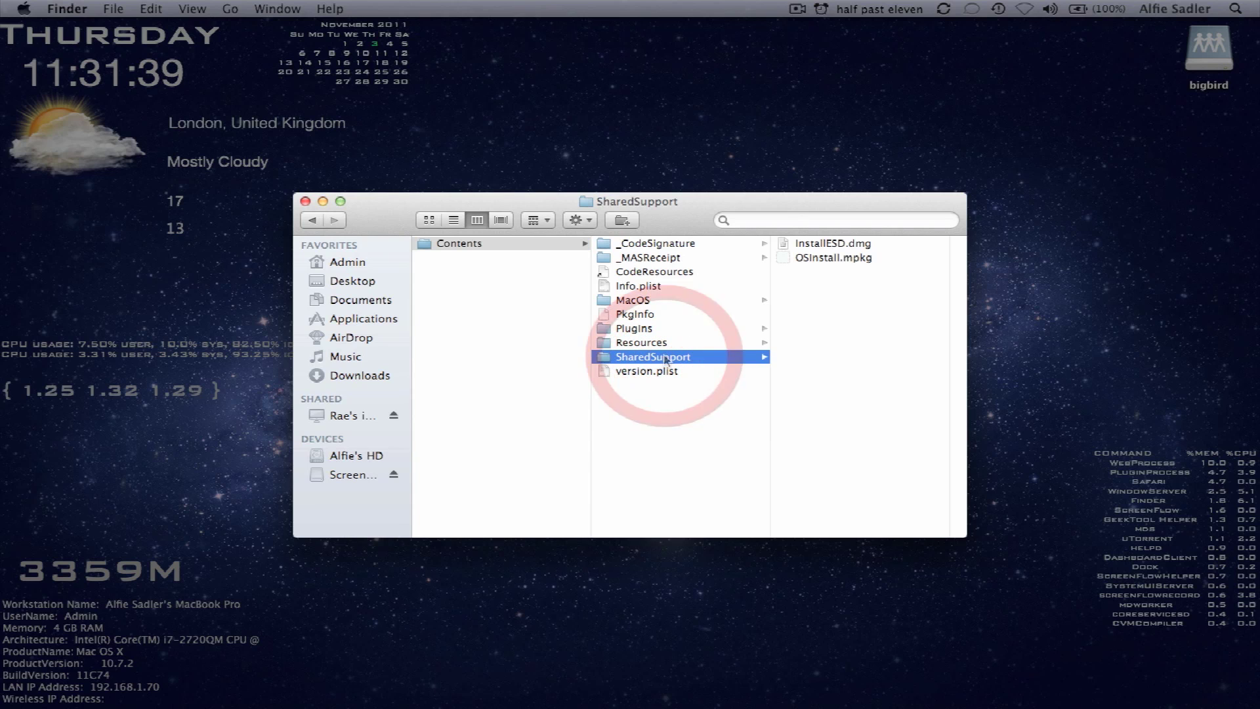
{"action": "left_click_drag", "start_coordinate": [737, 202], "coordinate": [483, 172]}
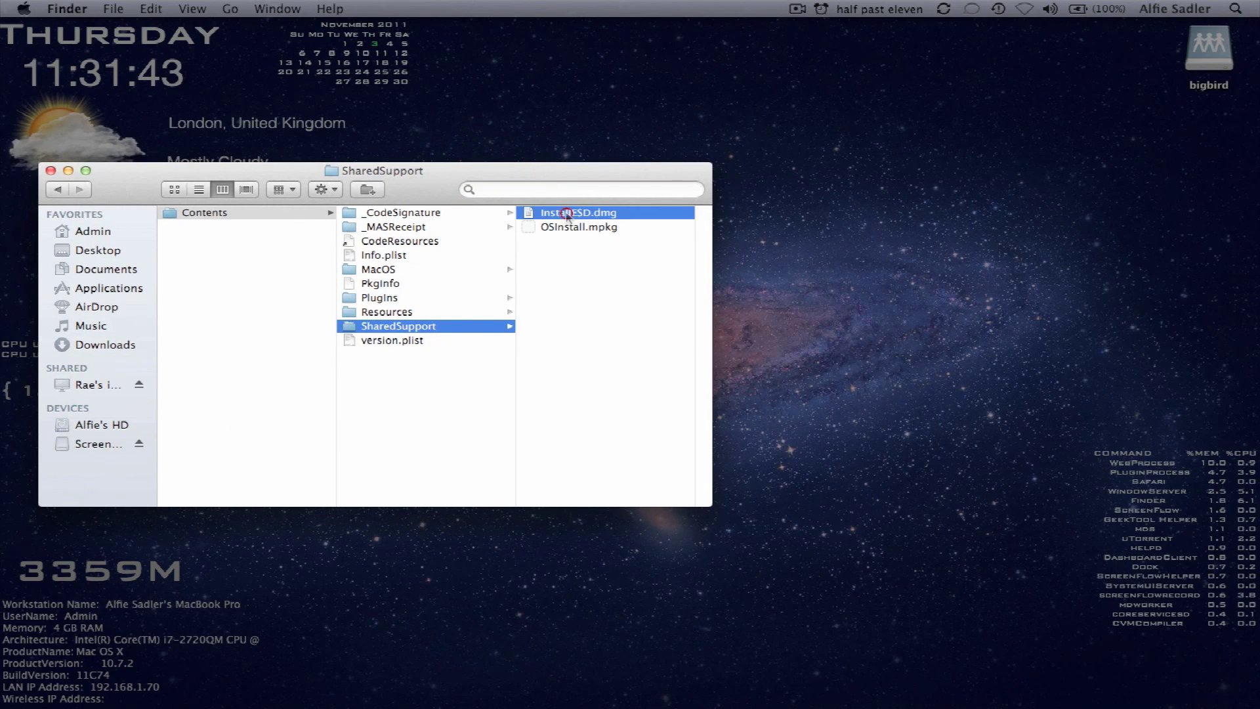
{"action": "left_click", "coordinate": [568, 214]}
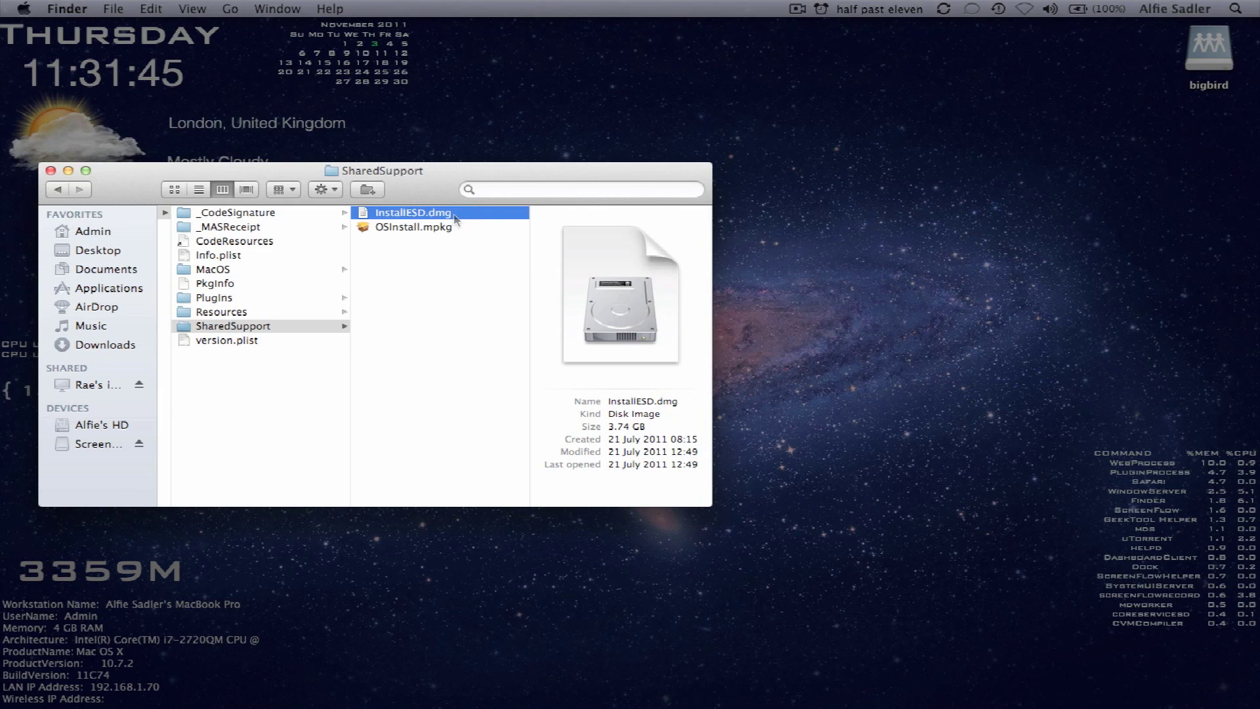
- Start copying InstallESD.dmg onto the desktop and bring up the Spotlight launcher
{"action": "left_click_drag", "start_coordinate": [454, 219], "coordinate": [853, 320]}
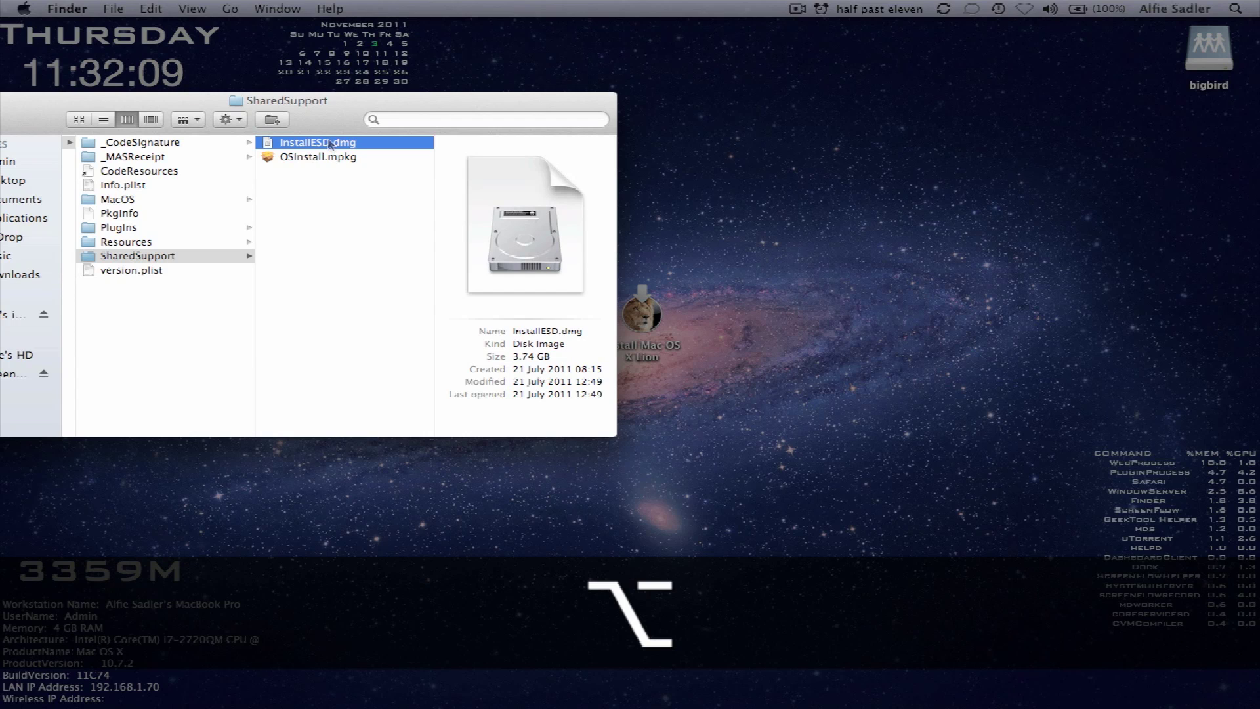
{"action": "left_click_drag", "start_coordinate": [330, 143], "coordinate": [750, 347]}
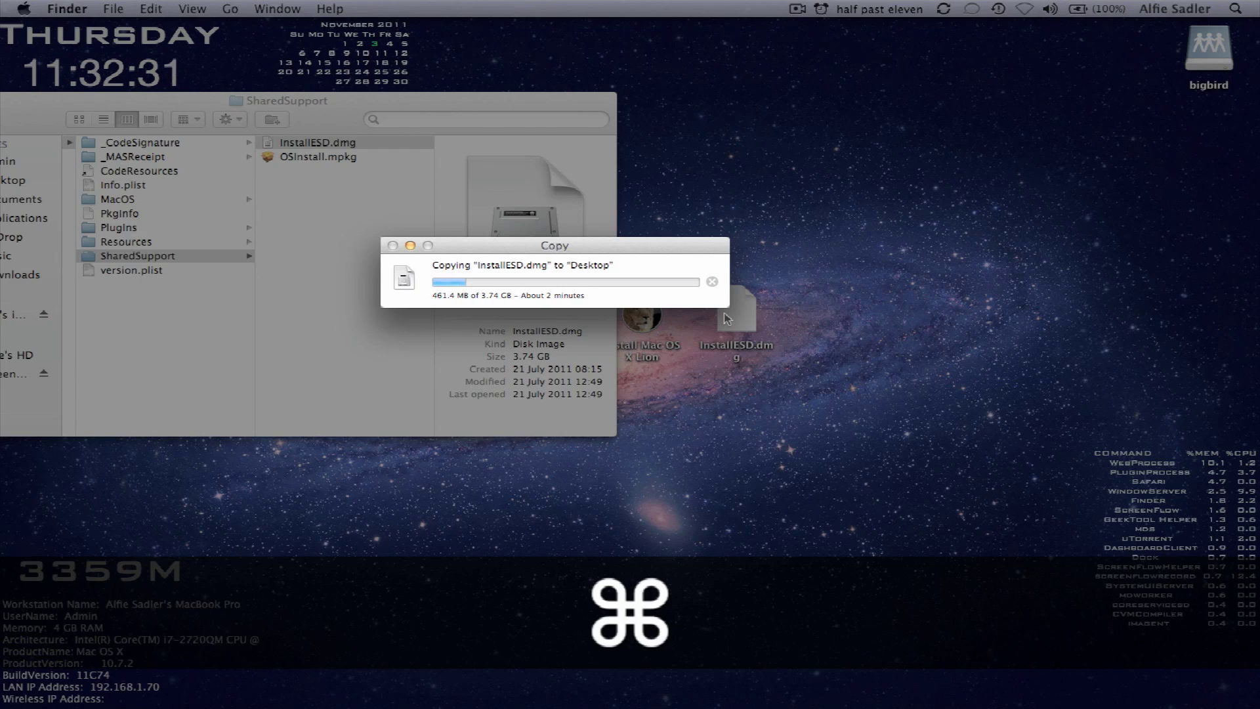
{"action": "key", "text": "super+space"}
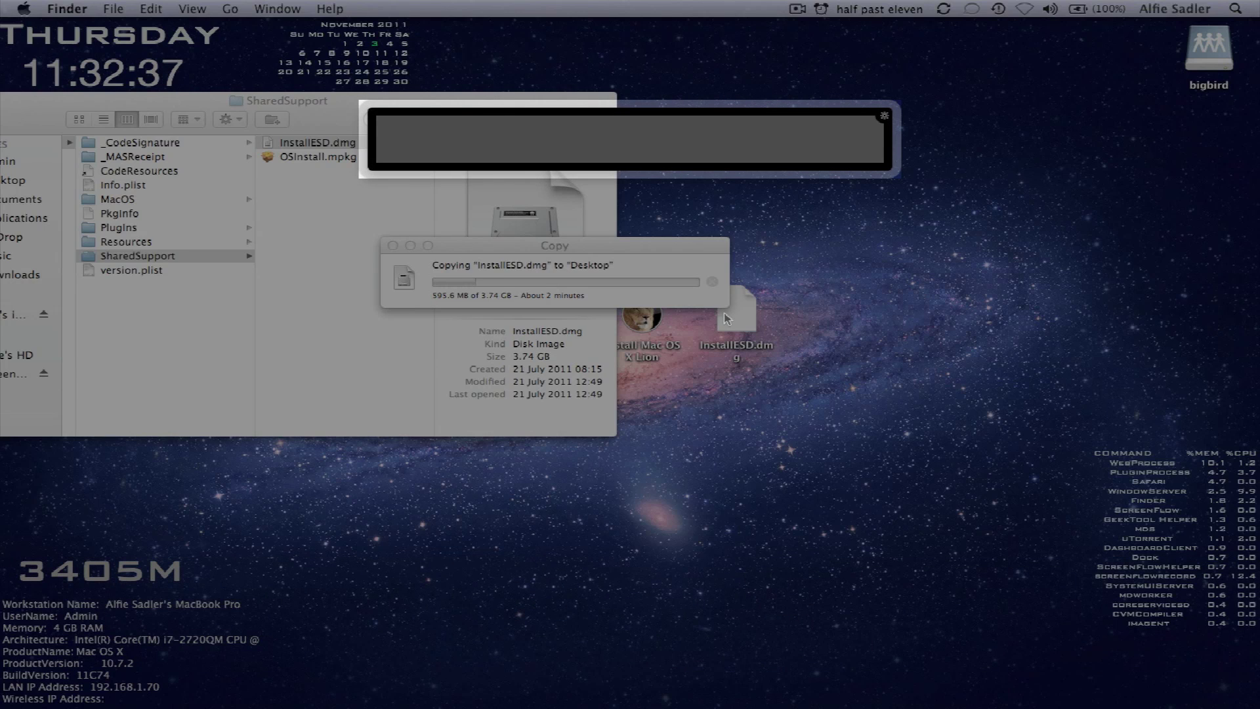
- Launch Disk Utility via the 'disk' launcher search and move its window to the left
{"action": "type", "text": "d"}
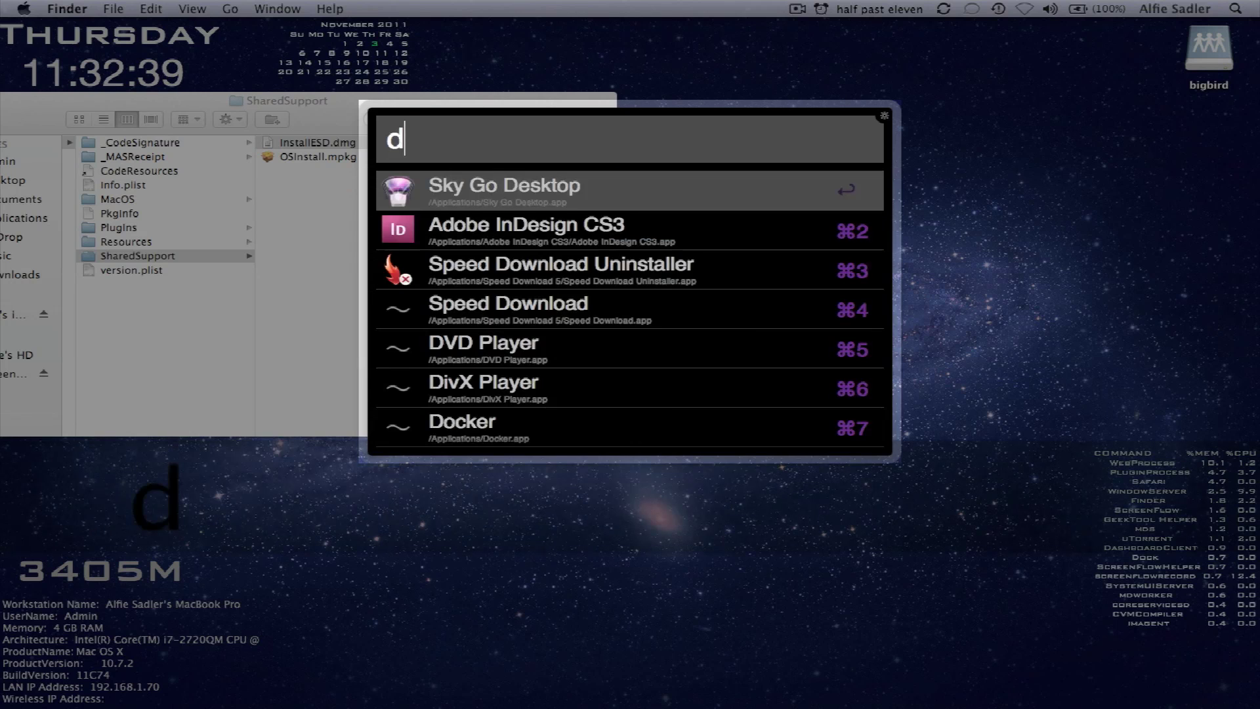
{"action": "type", "text": "isk"}
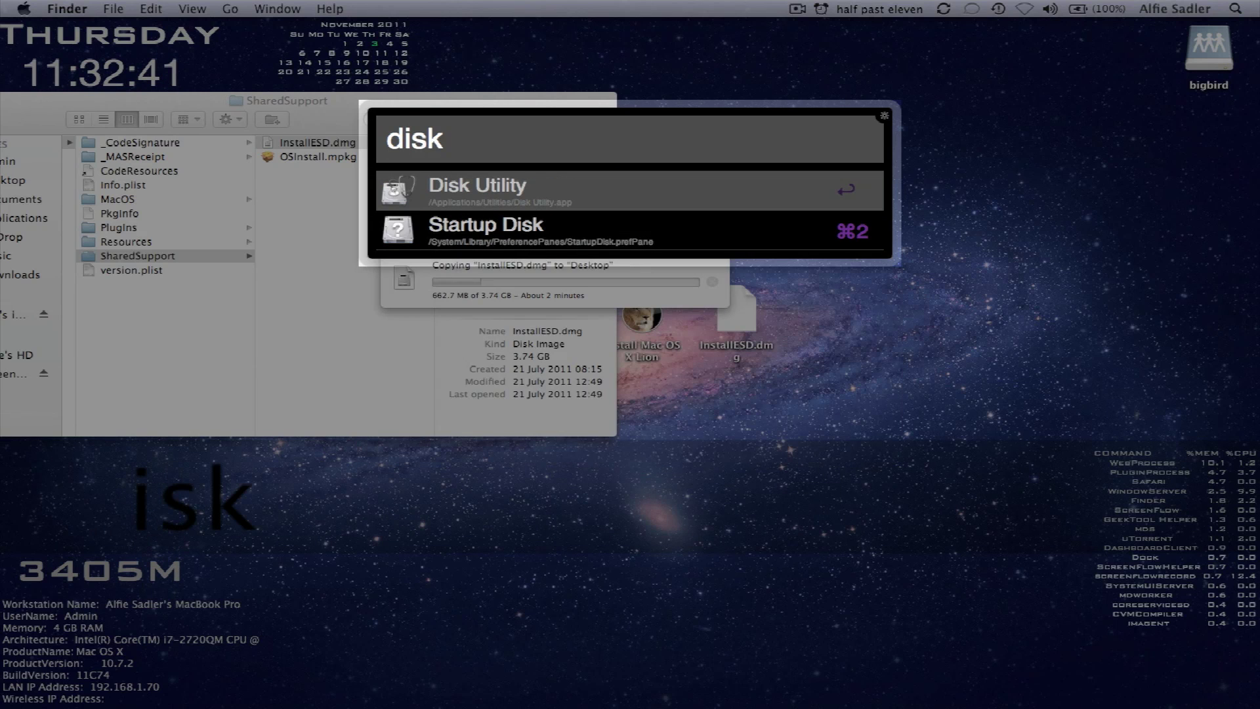
{"action": "key", "text": "Return"}
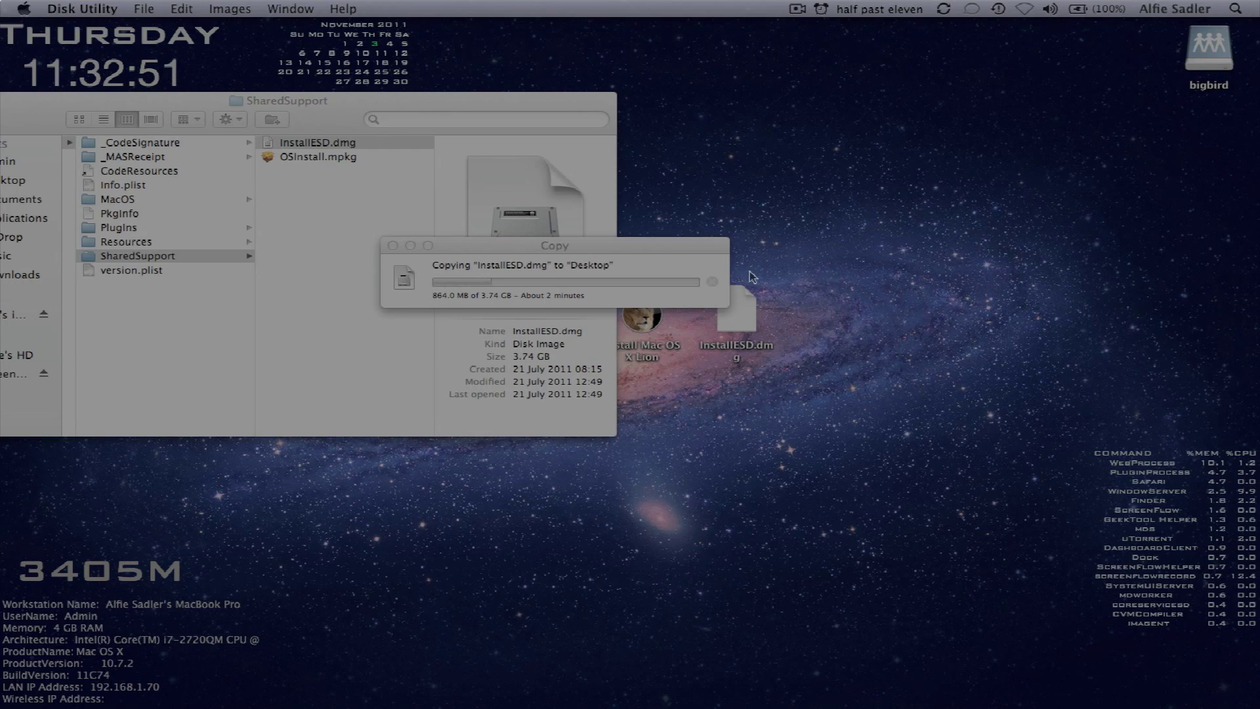
{"action": "left_click", "coordinate": [625, 250]}
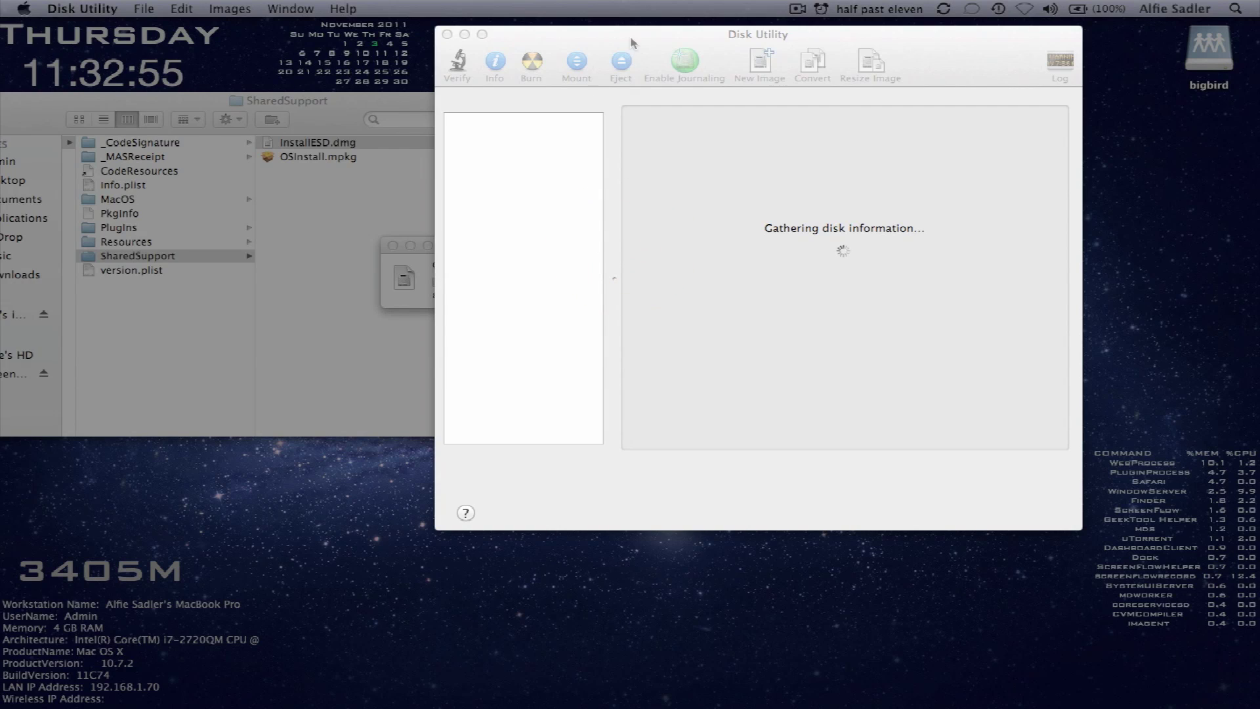
{"action": "left_click_drag", "start_coordinate": [632, 43], "coordinate": [200, 4]}
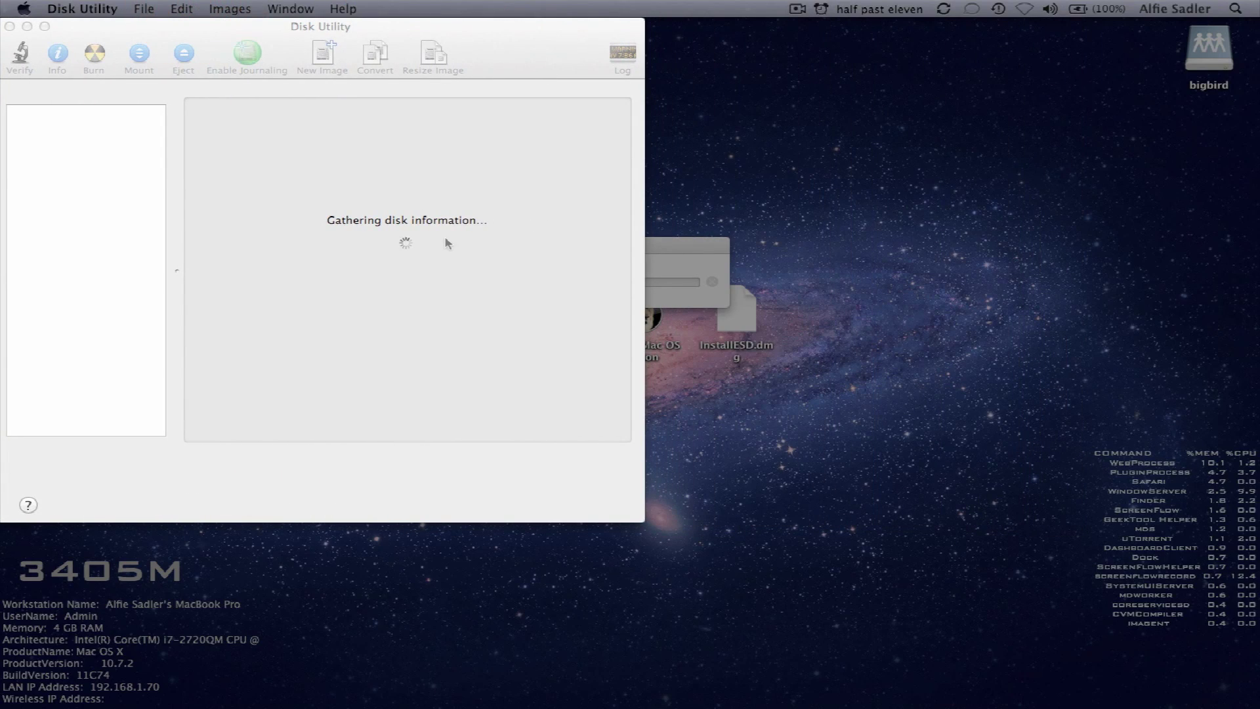
- Close the installer package Finder window and move the copy progress dialog aside
{"action": "key", "text": "ctrl+Up"}
{"action": "left_click", "coordinate": [686, 267]}
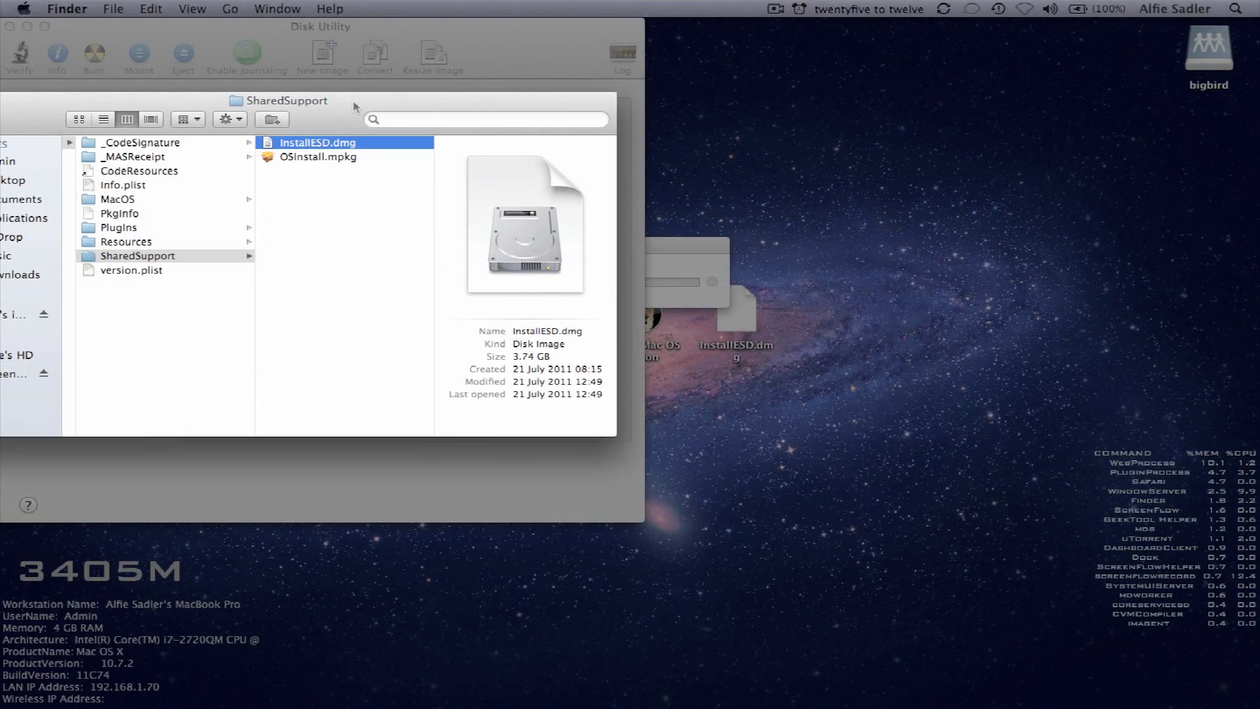
{"action": "left_click_drag", "start_coordinate": [355, 107], "coordinate": [857, 252]}
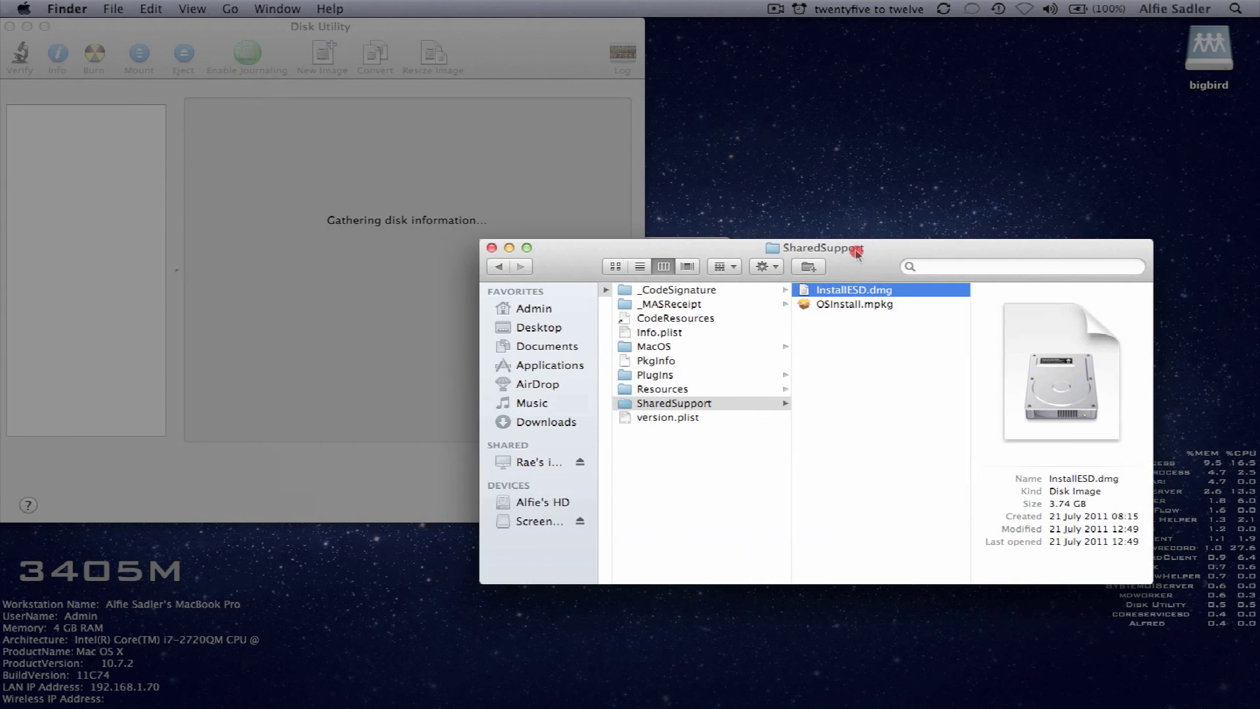
{"action": "left_click", "coordinate": [492, 248]}
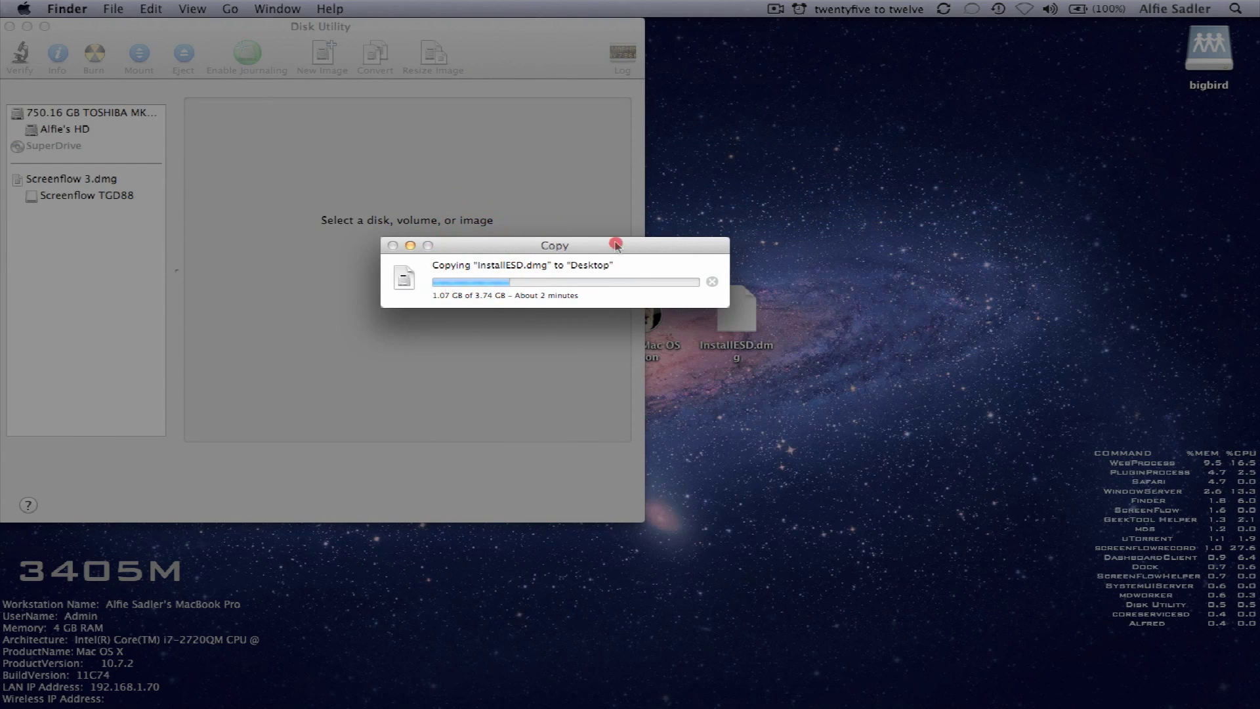
{"action": "left_click_drag", "start_coordinate": [613, 245], "coordinate": [1078, 281]}
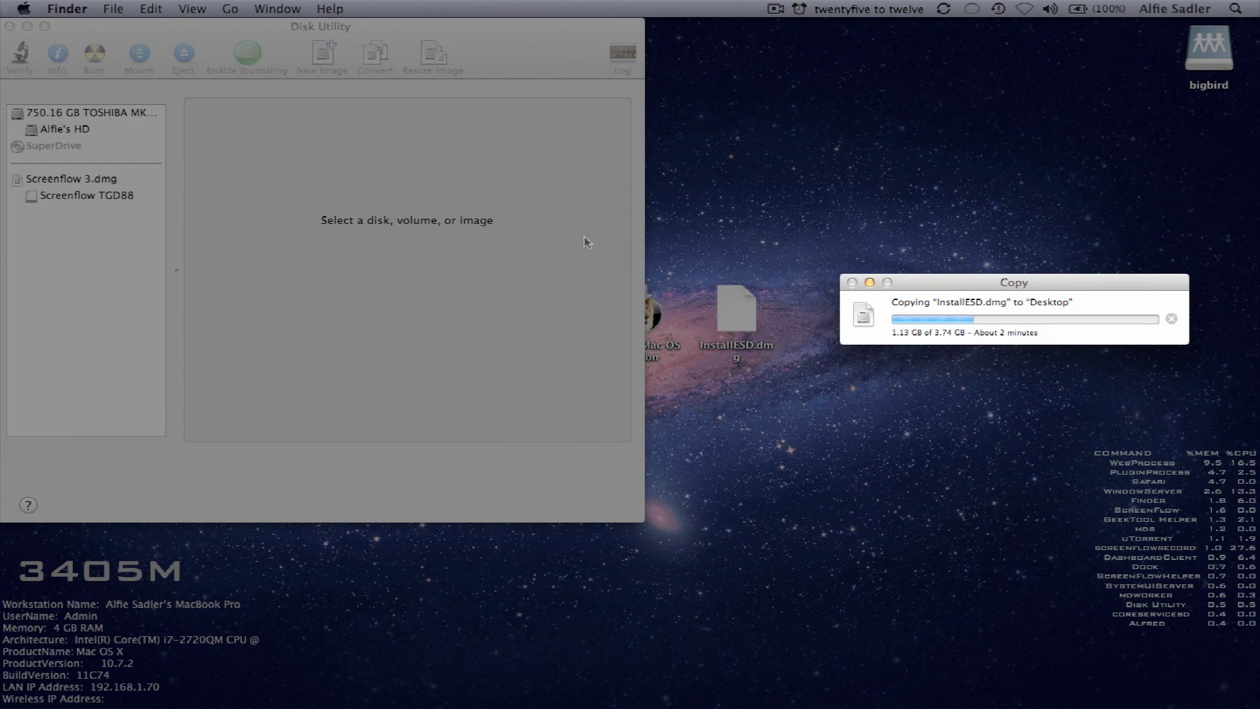
{"action": "left_click", "coordinate": [290, 191]}
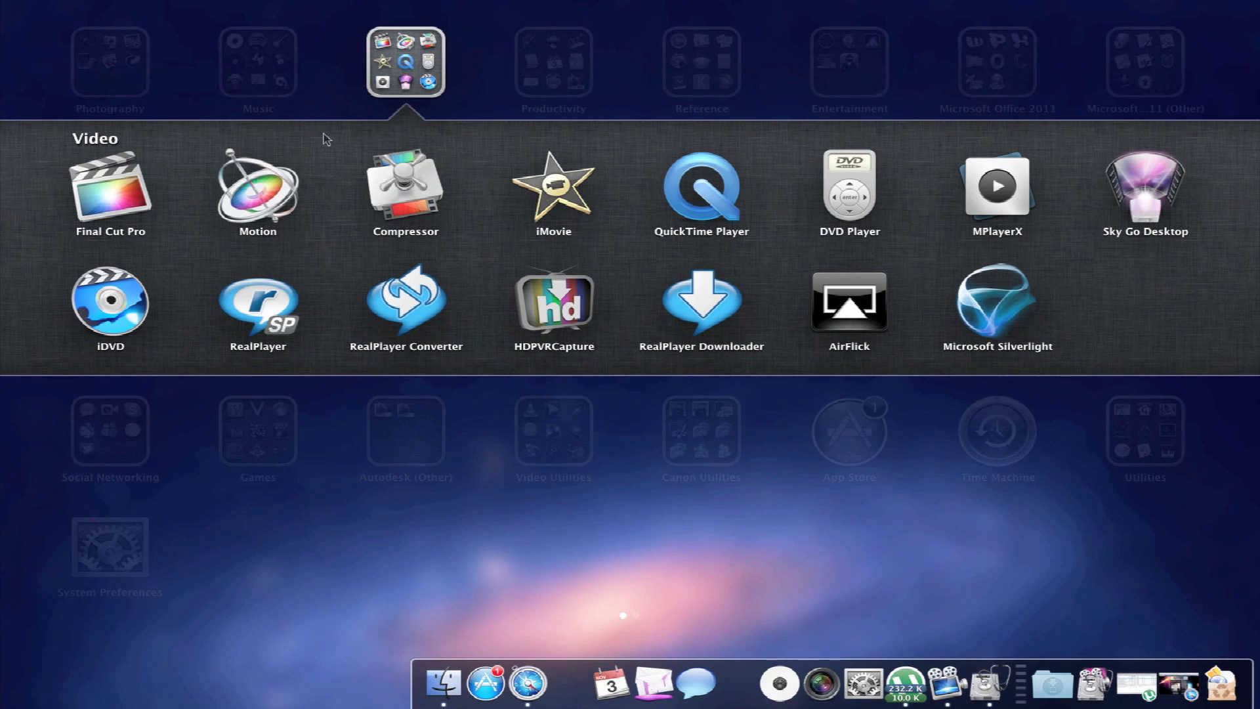
{"action": "left_click", "coordinate": [464, 60]}
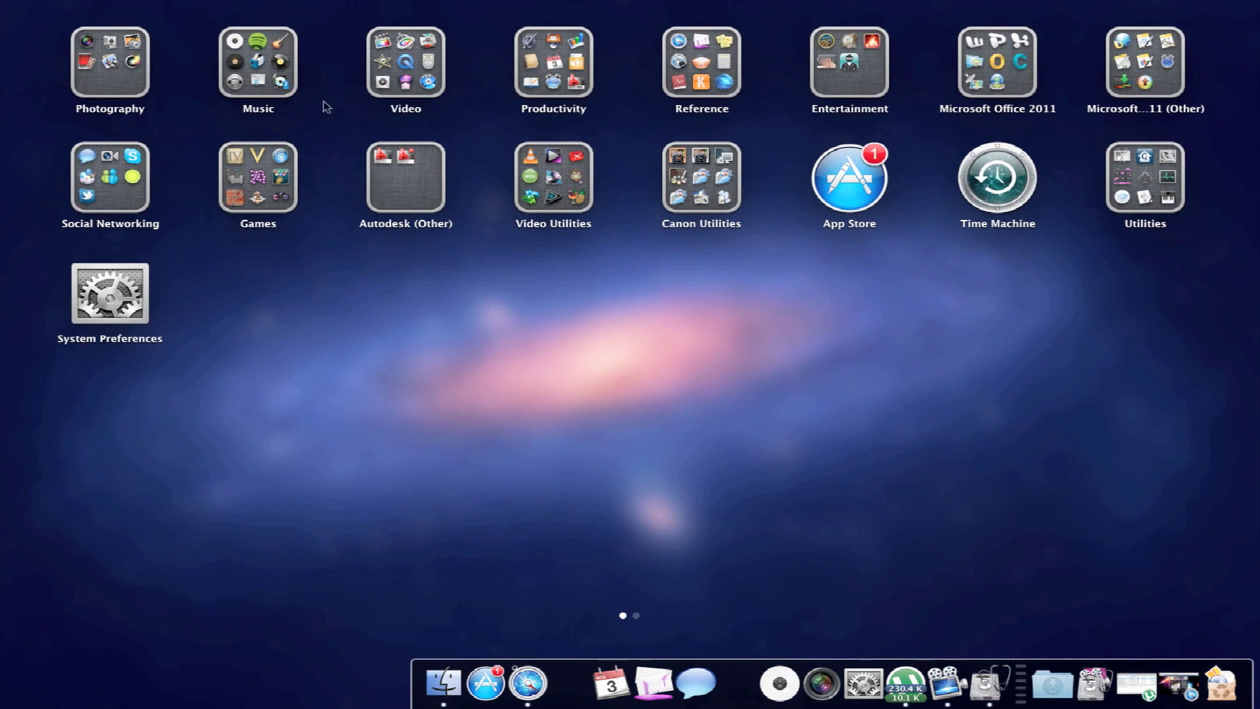
{"action": "left_click", "coordinate": [281, 78]}
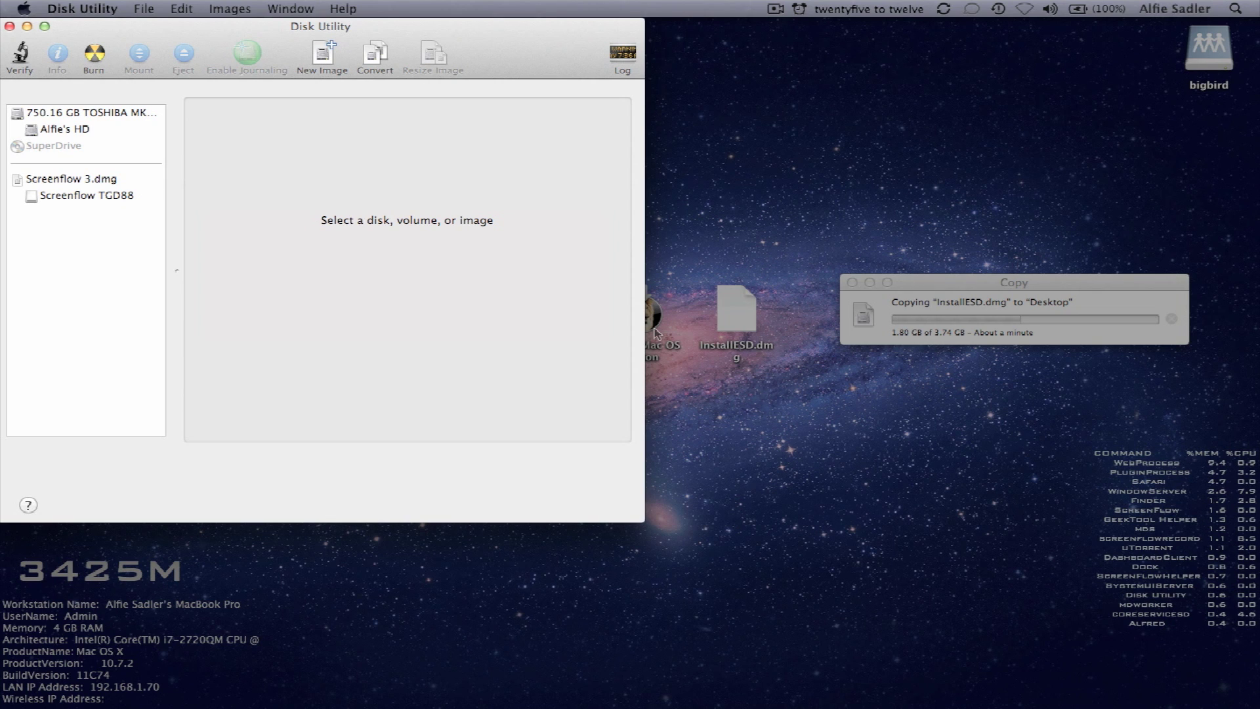
- Move the Disk Utility window onto Desktop 2 with Mission Control
{"action": "key", "text": "ctrl+Up"}
{"action": "key", "text": "Escape"}
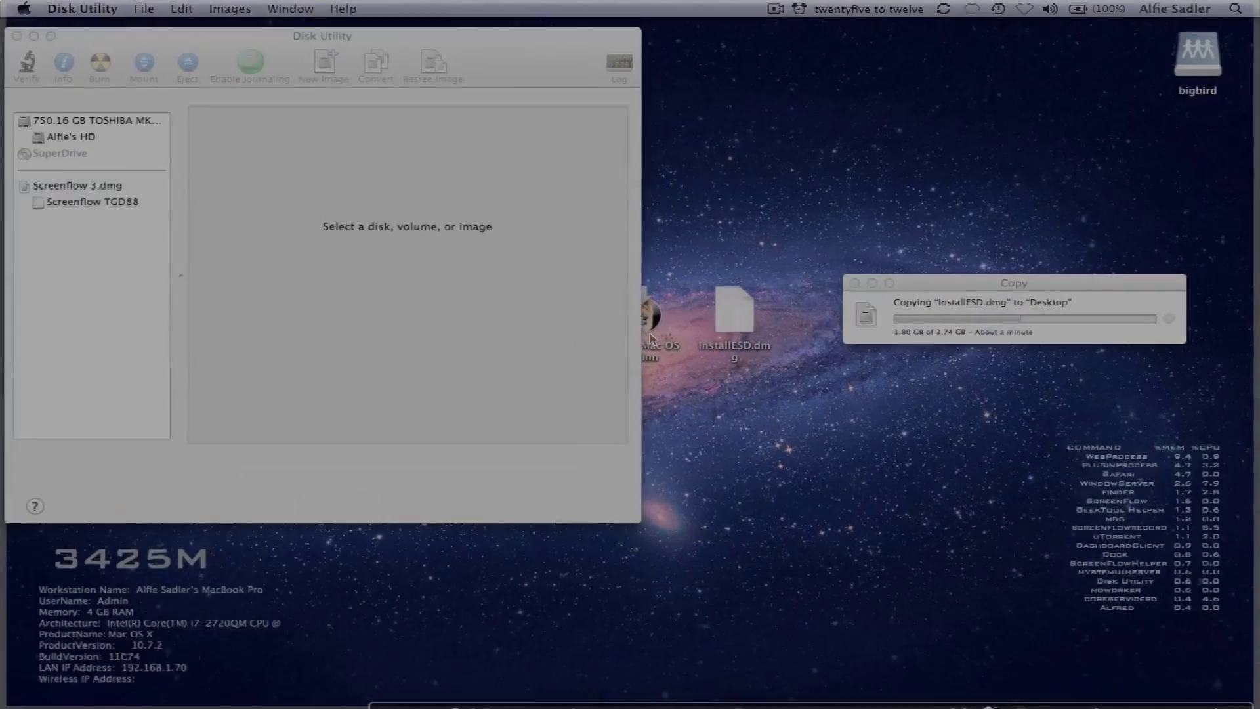
{"action": "left_click", "coordinate": [487, 28]}
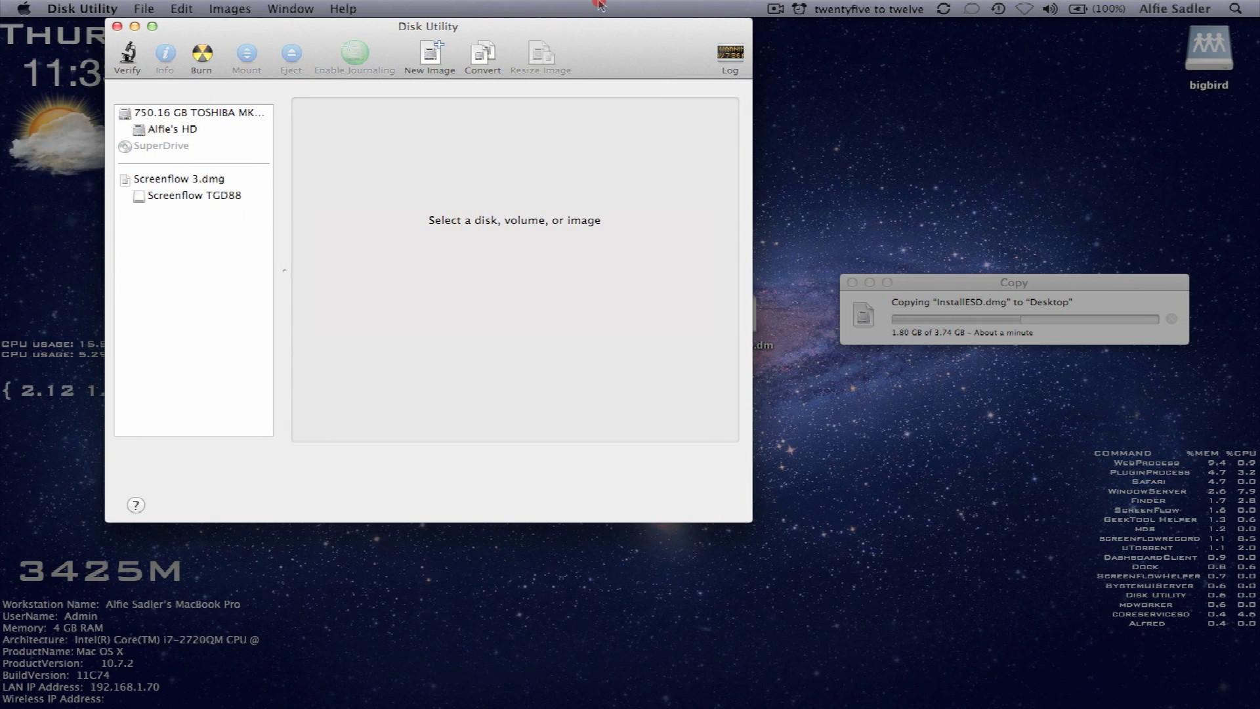
{"action": "key", "text": "ctrl+Down"}
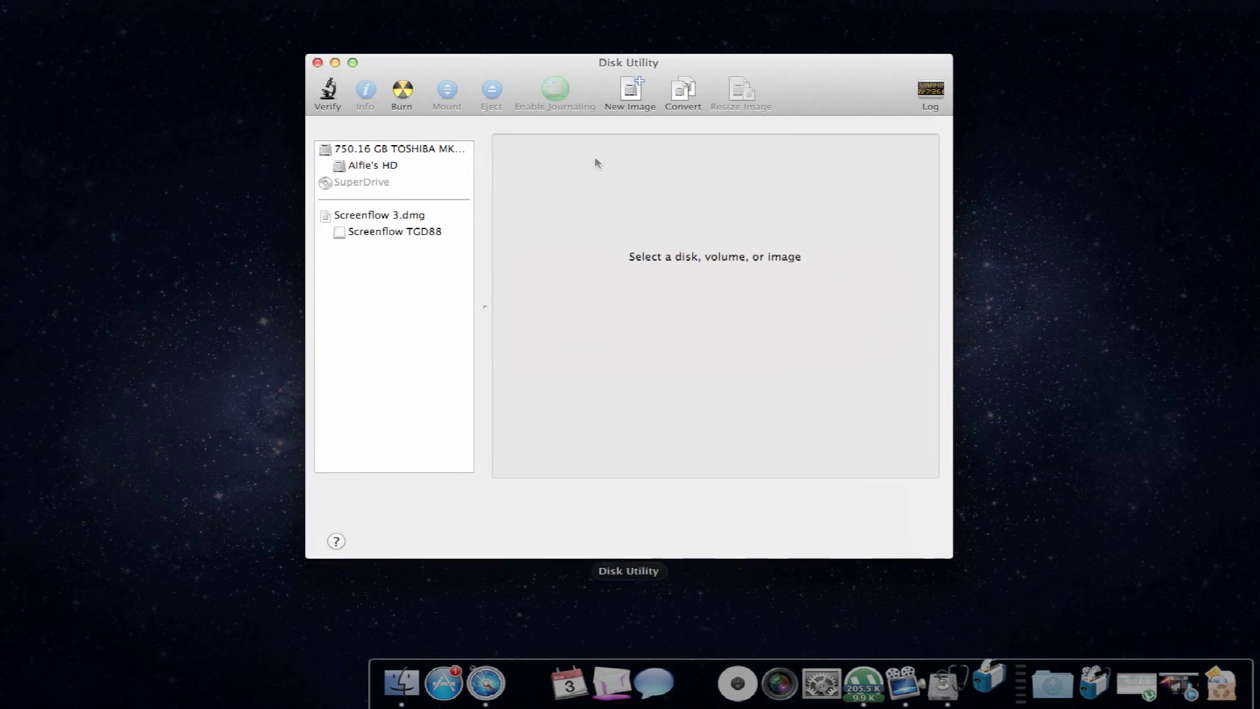
{"action": "left_click", "coordinate": [598, 163]}
{"action": "key", "text": "ctrl+Up"}
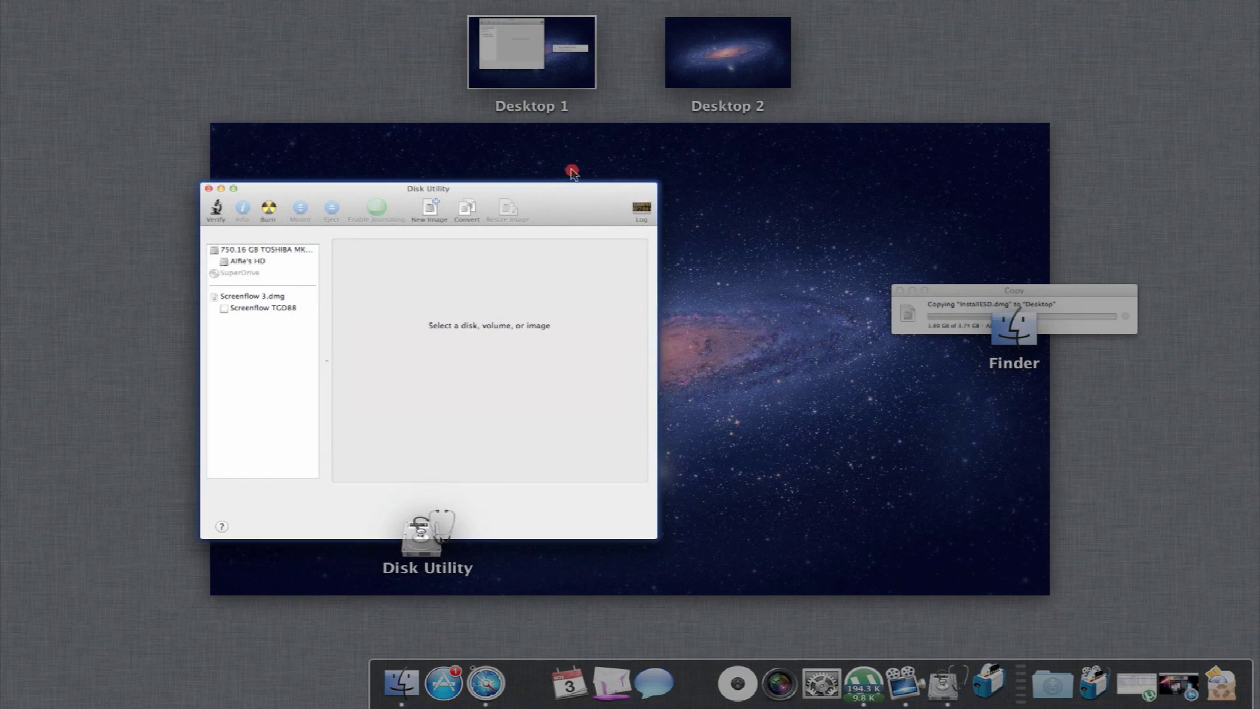
{"action": "left_click_drag", "start_coordinate": [571, 172], "coordinate": [726, 44]}
{"action": "left_click", "coordinate": [702, 79]}
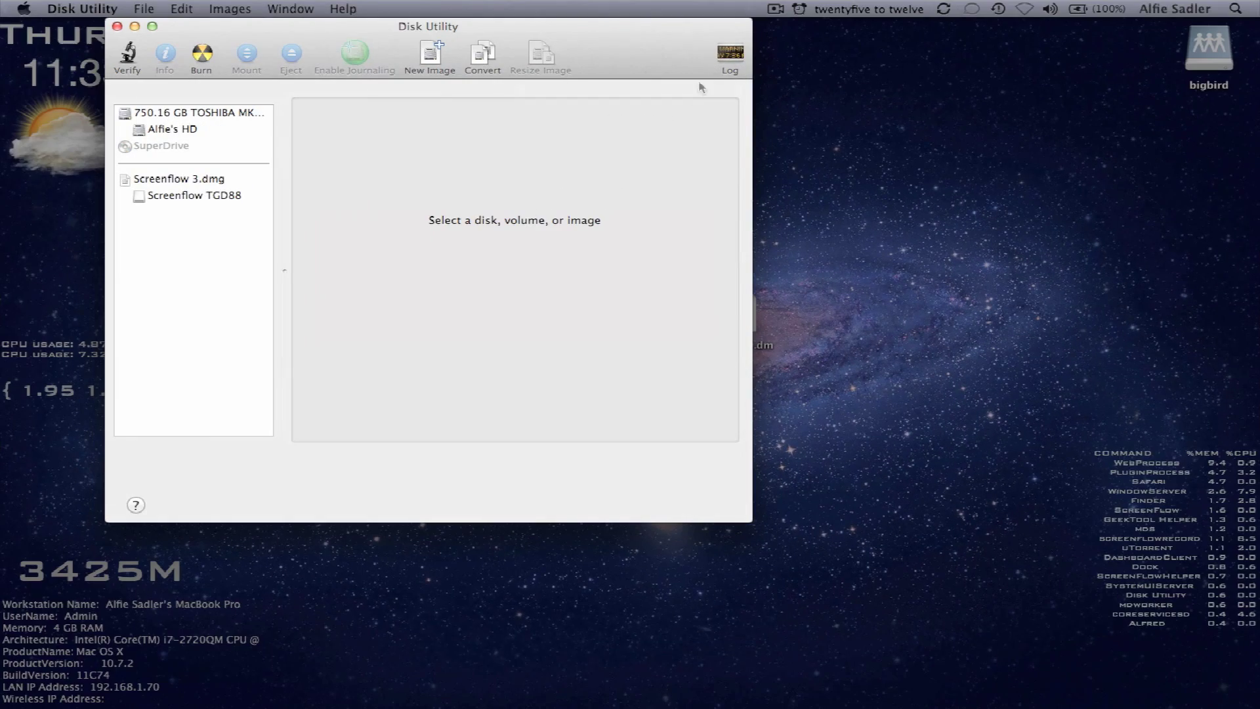
- Shift Disk Utility left to uncover the InstallESD.dmg icon on the desktop
{"action": "left_click_drag", "start_coordinate": [593, 27], "coordinate": [479, 5]}
{"action": "key", "text": "ctrl+Up"}
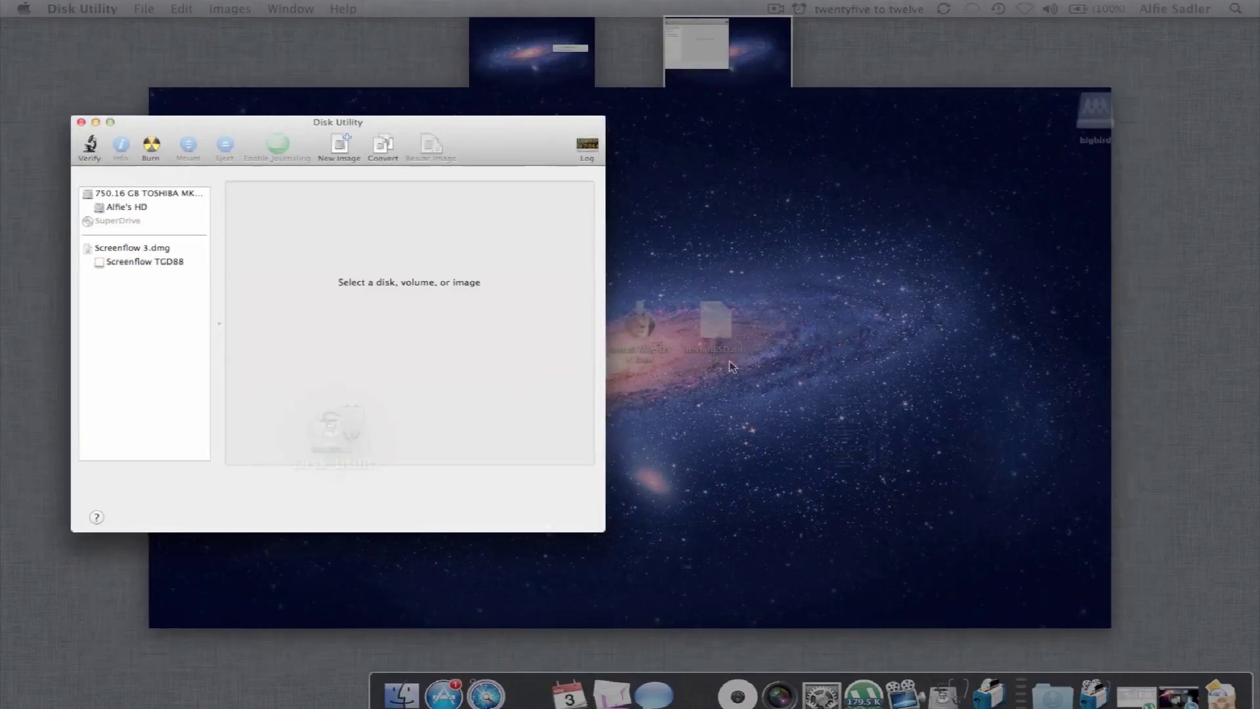
{"action": "left_click", "coordinate": [584, 405]}
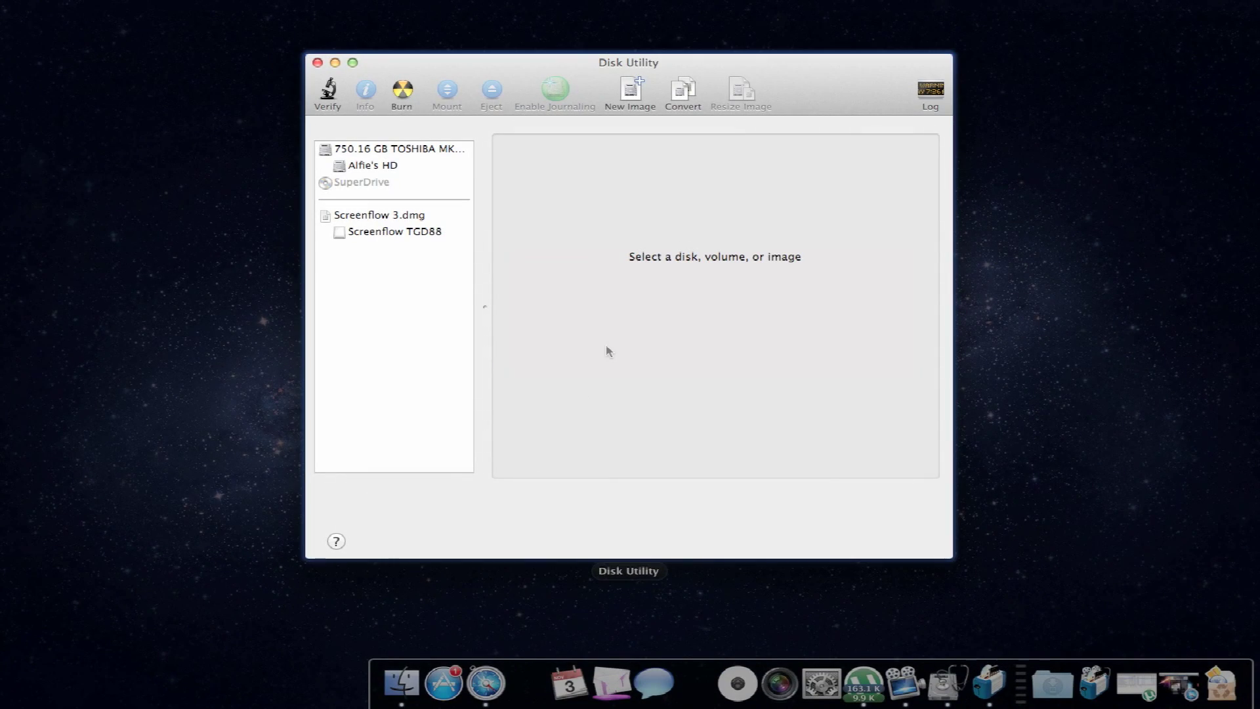
{"action": "left_click", "coordinate": [609, 352]}
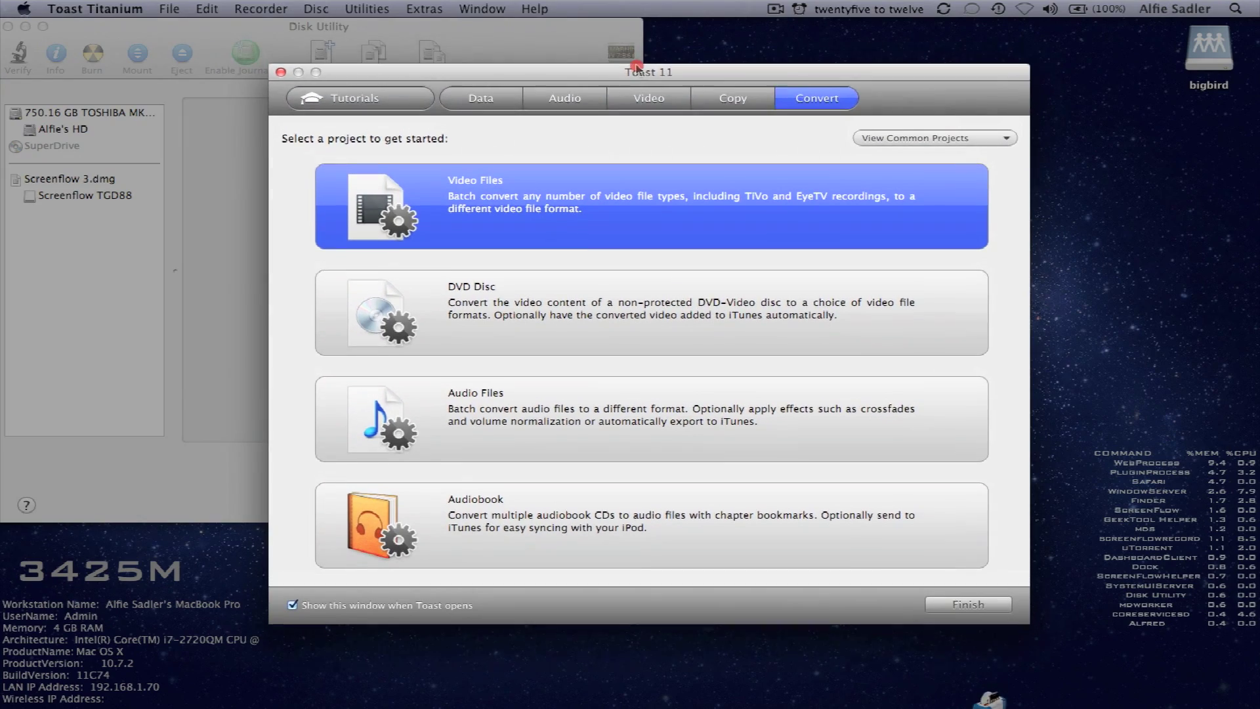
- Start a new Mac Only data disc project in Toast
{"action": "left_click", "coordinate": [631, 66]}
{"action": "key", "text": "ctrl+Up"}
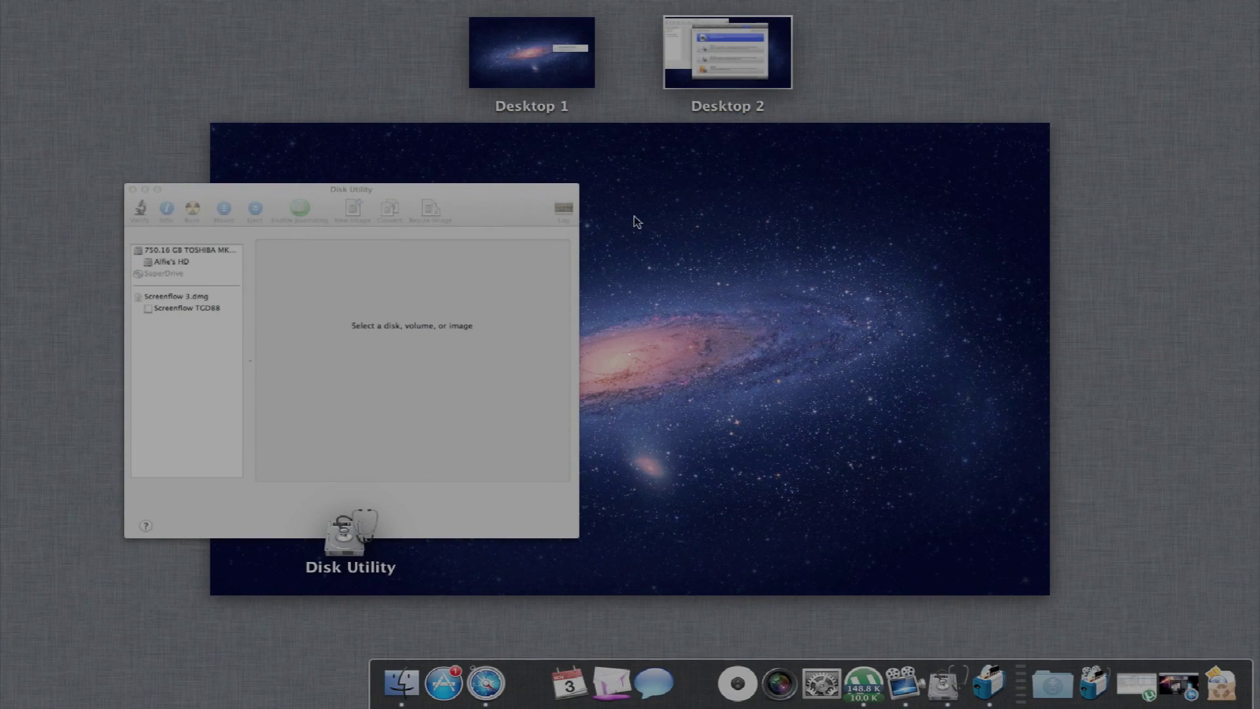
{"action": "left_click", "coordinate": [748, 64]}
{"action": "left_click", "coordinate": [754, 90]}
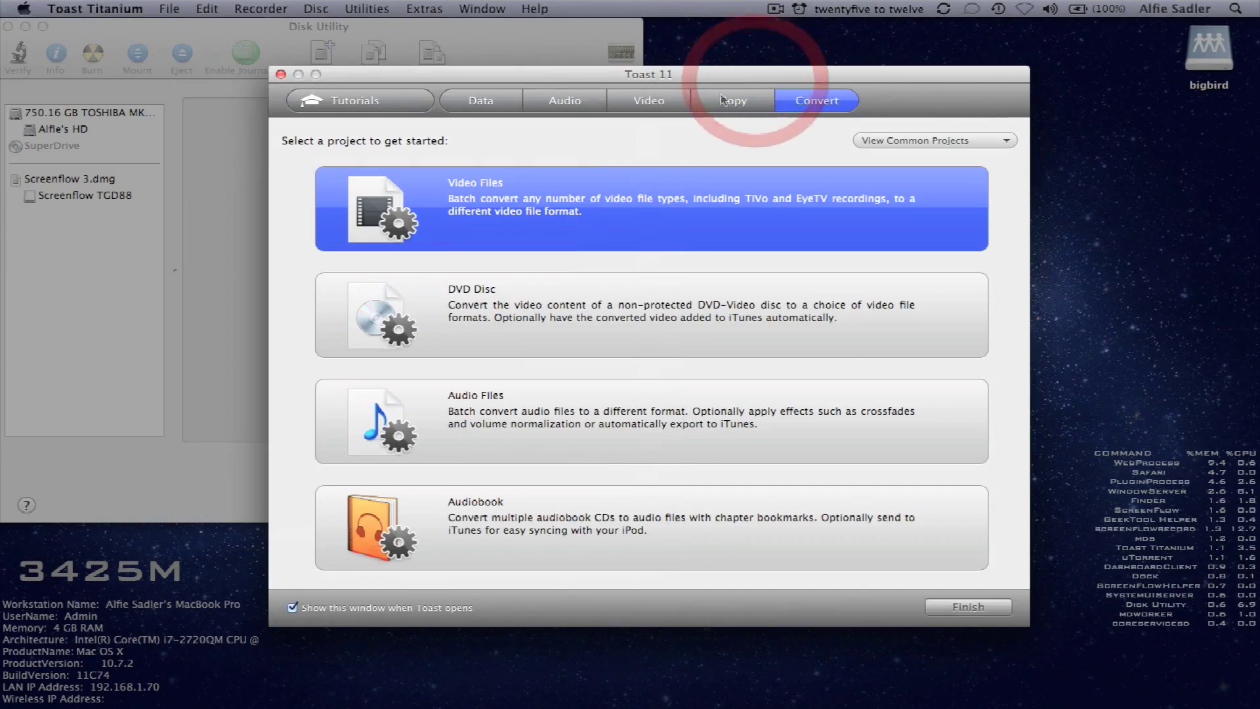
{"action": "left_click", "coordinate": [473, 103]}
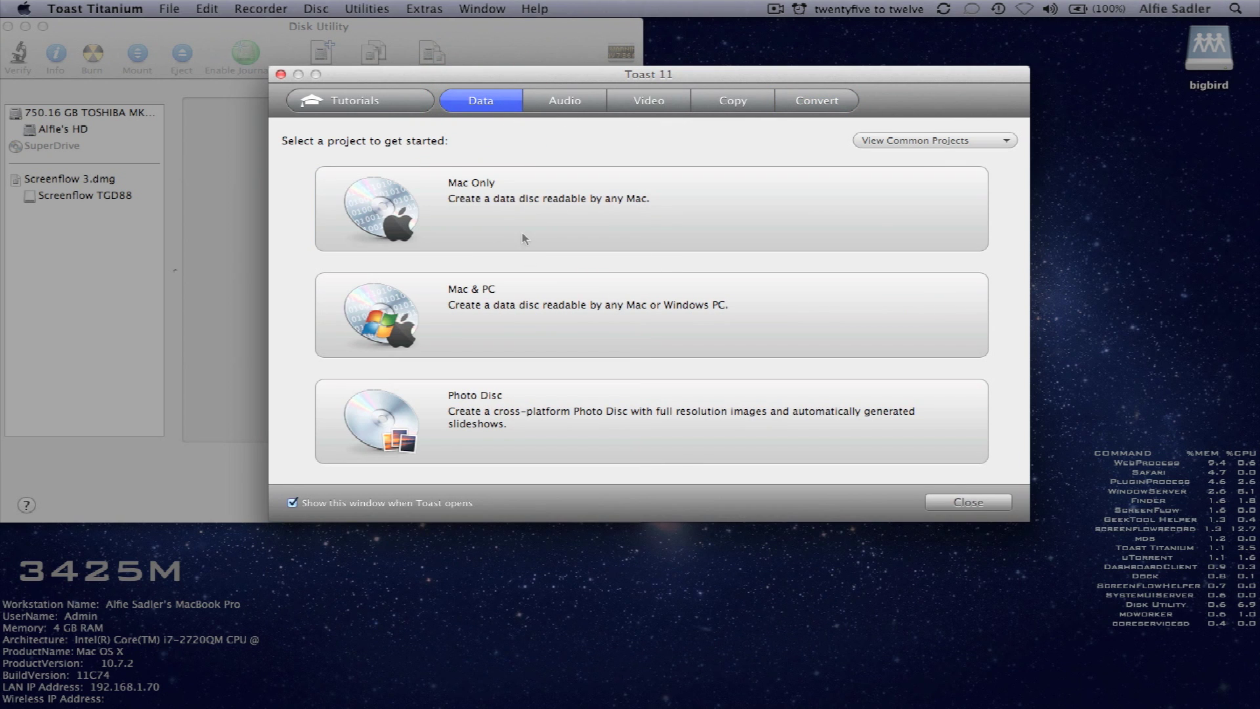
{"action": "left_click", "coordinate": [506, 201]}
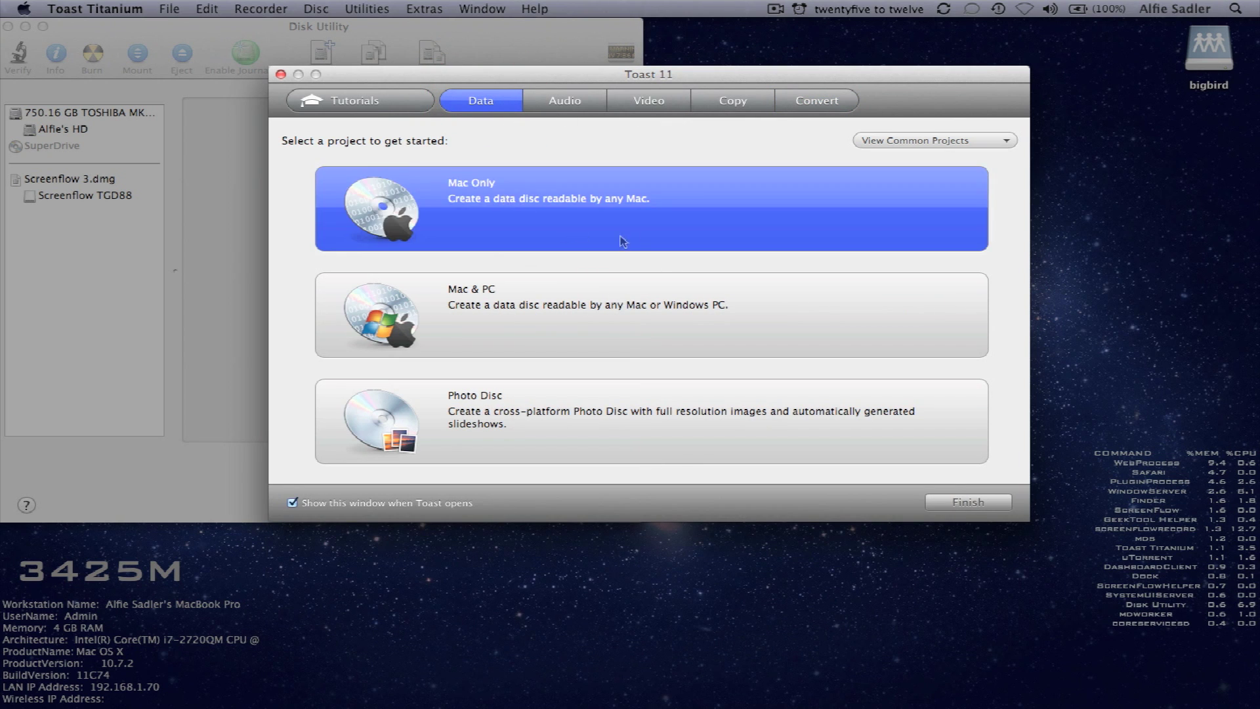
{"action": "double_click", "coordinate": [734, 213]}
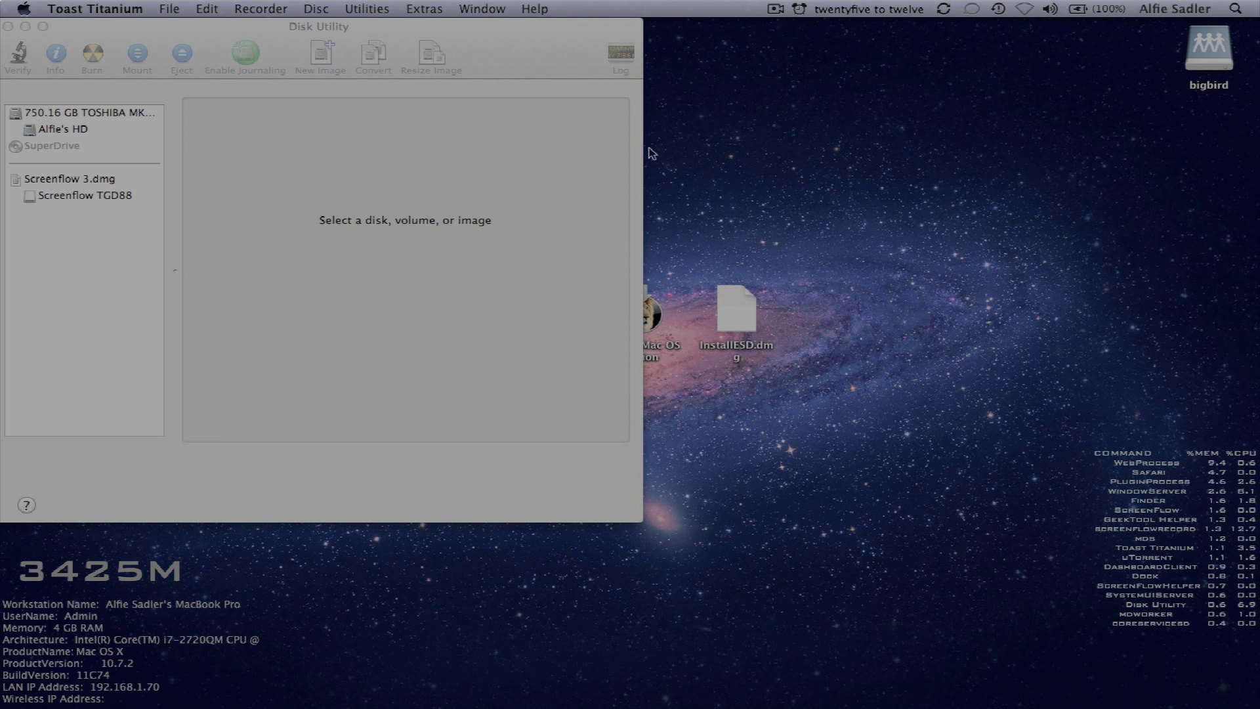
- Move the Toast window onto a new Desktop 3 of its own
{"action": "left_click", "coordinate": [701, 68]}
{"action": "key", "text": "ctrl+Up"}
{"action": "left_click", "coordinate": [700, 66]}
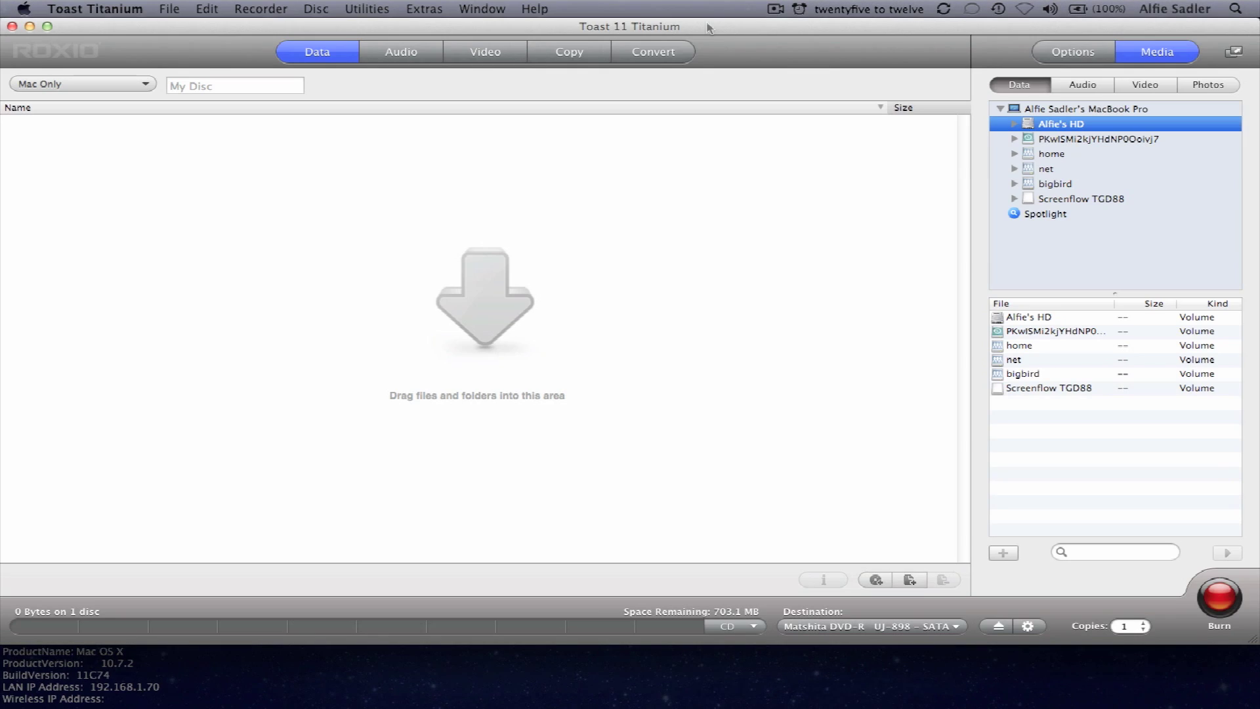
{"action": "left_click", "coordinate": [724, 52]}
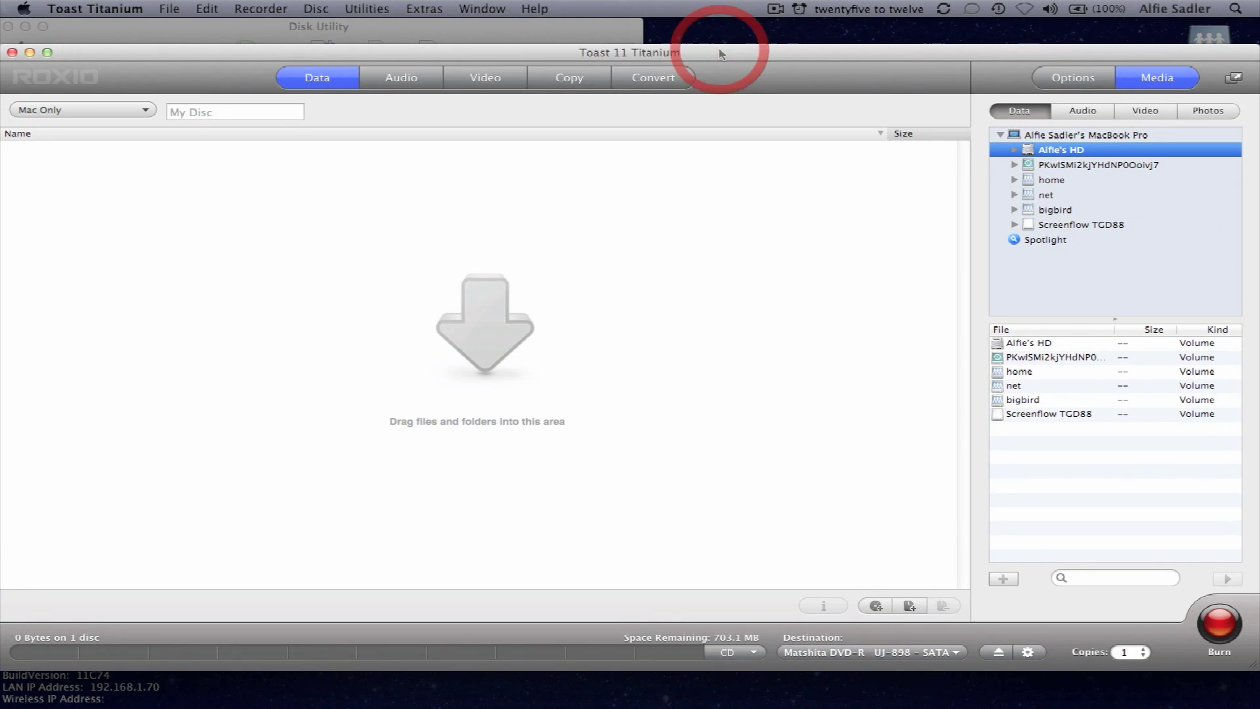
{"action": "key", "text": "ctrl+Up"}
{"action": "left_click_drag", "start_coordinate": [801, 136], "coordinate": [1168, 33]}
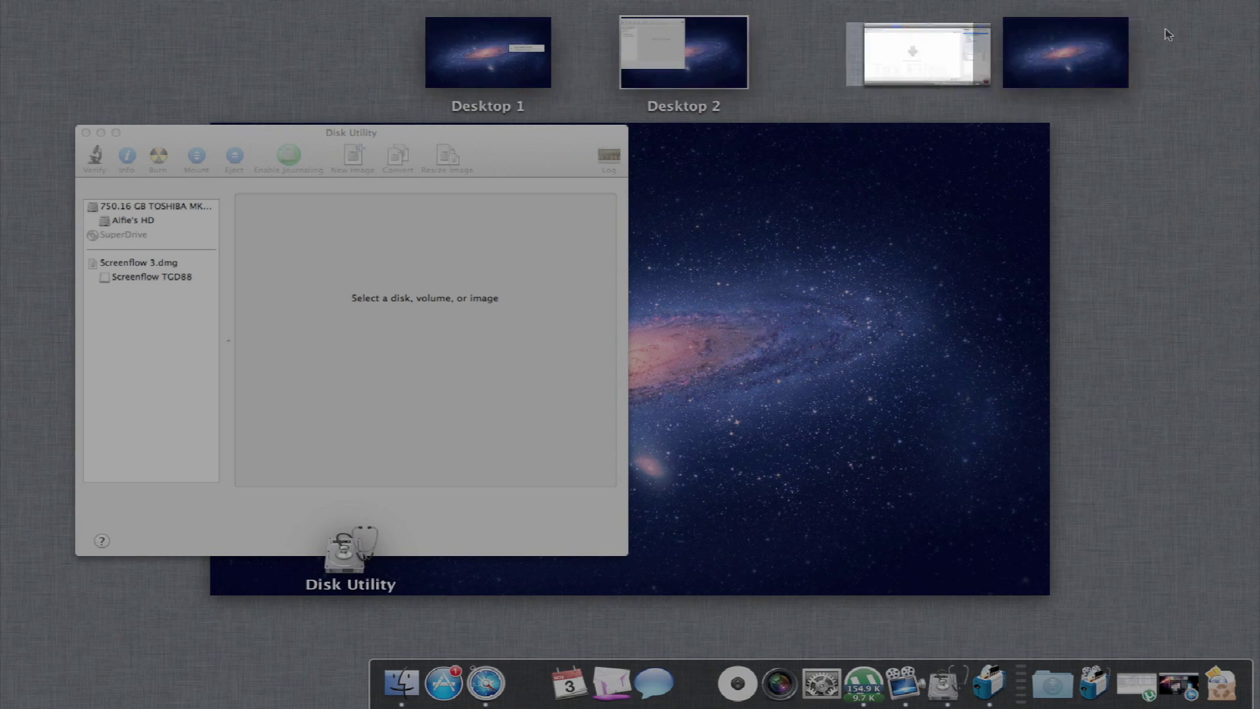
{"action": "left_click", "coordinate": [811, 43]}
{"action": "left_click_drag", "start_coordinate": [765, 60], "coordinate": [766, 34]}
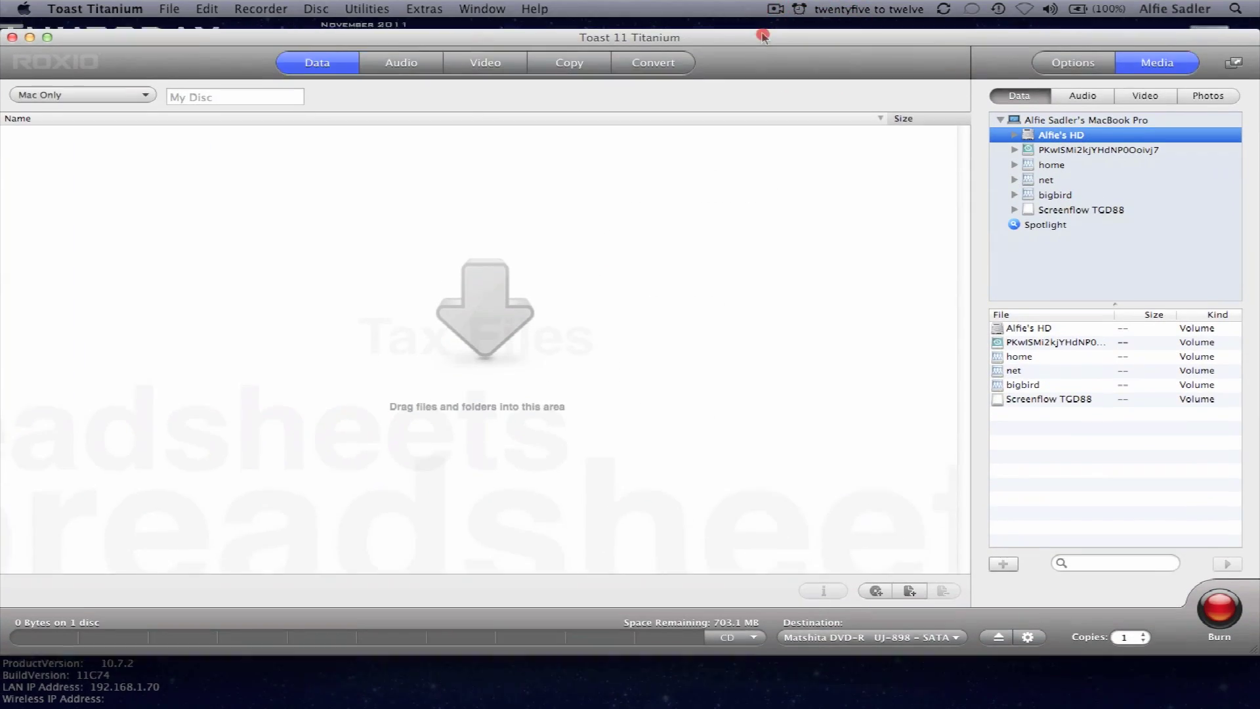
- Switch to Desktop 1 and wait for the InstallESD.dmg copy to the desktop to finish
{"action": "key", "text": "ctrl+Up"}
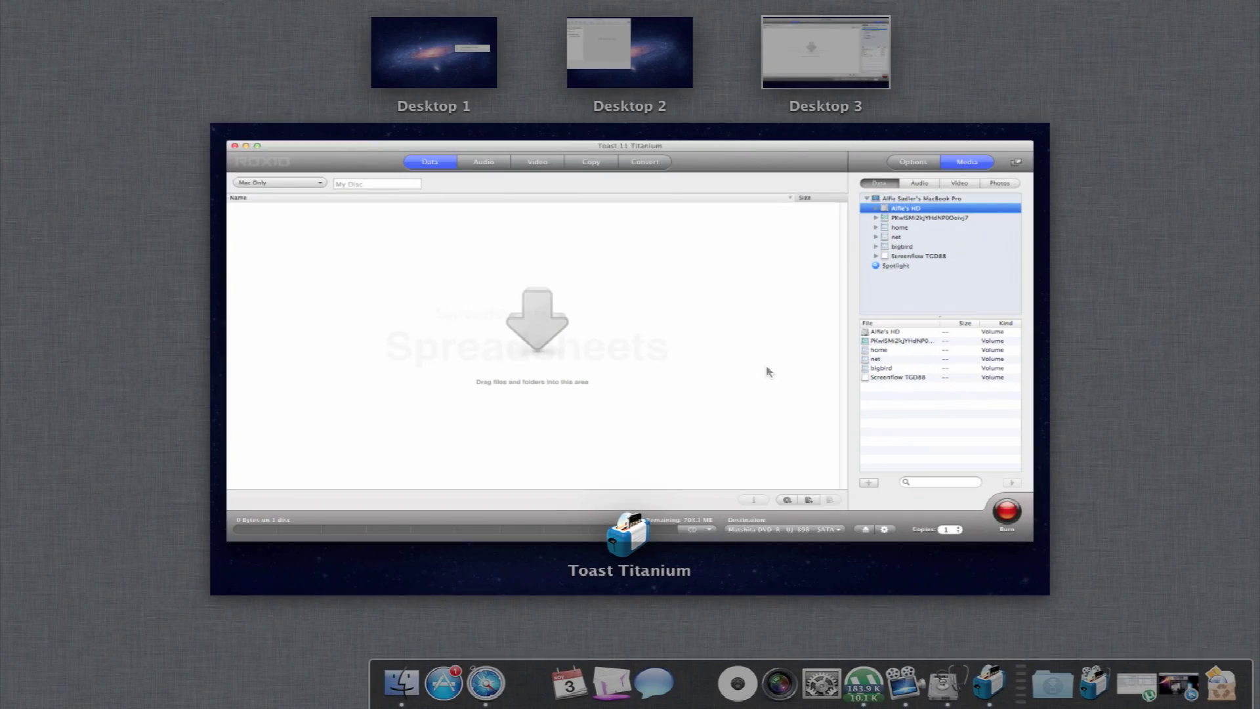
{"action": "left_click", "coordinate": [578, 75]}
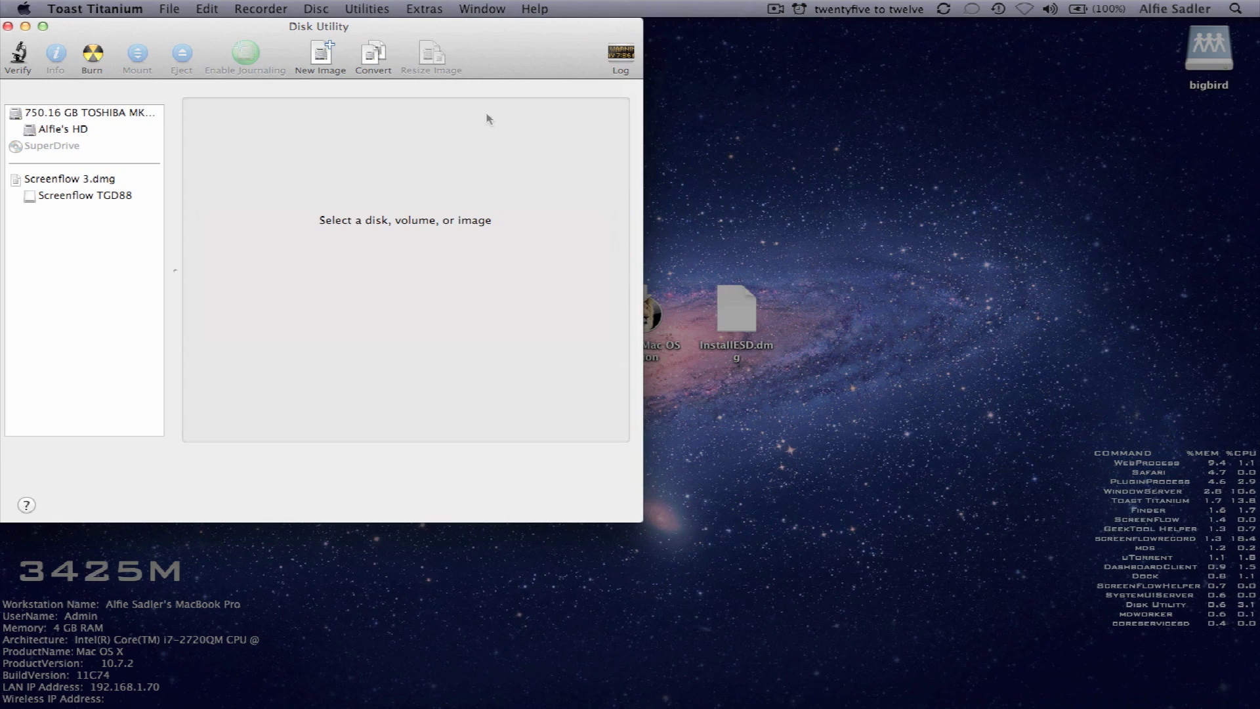
{"action": "left_click", "coordinate": [793, 290]}
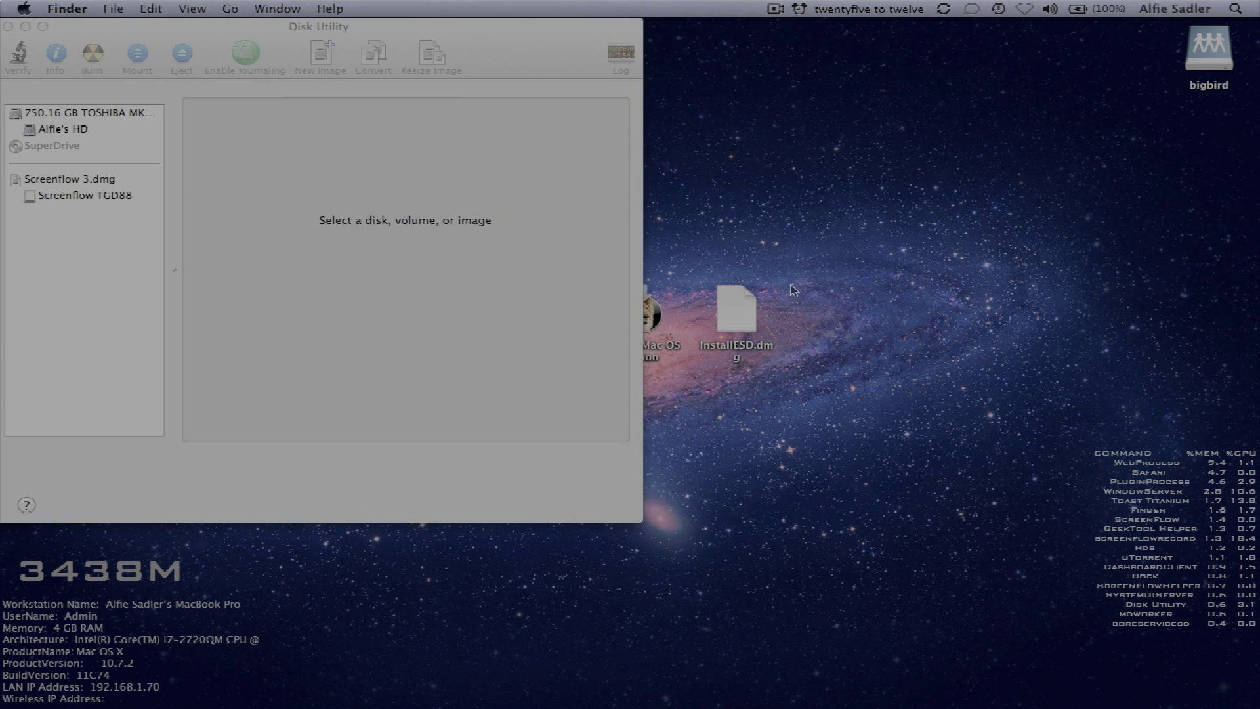
{"action": "key", "text": "ctrl+Up"}
{"action": "left_click", "coordinate": [430, 17]}
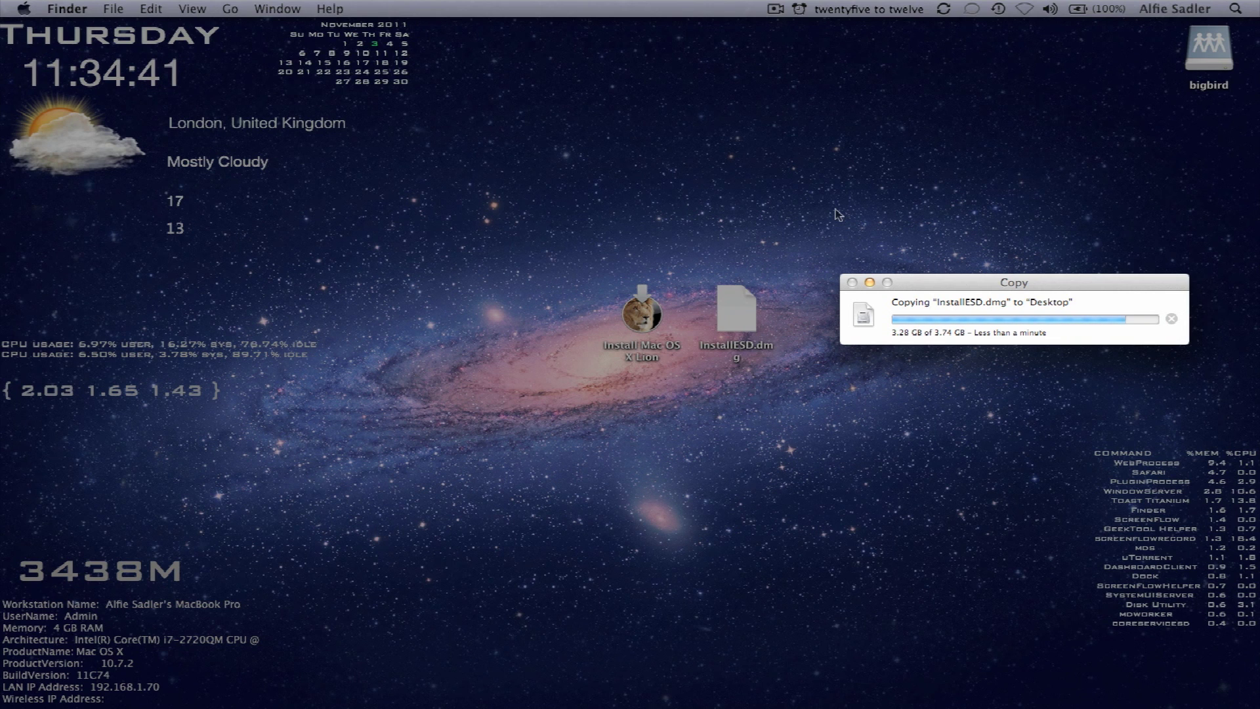
{"action": "left_click", "coordinate": [163, 640]}
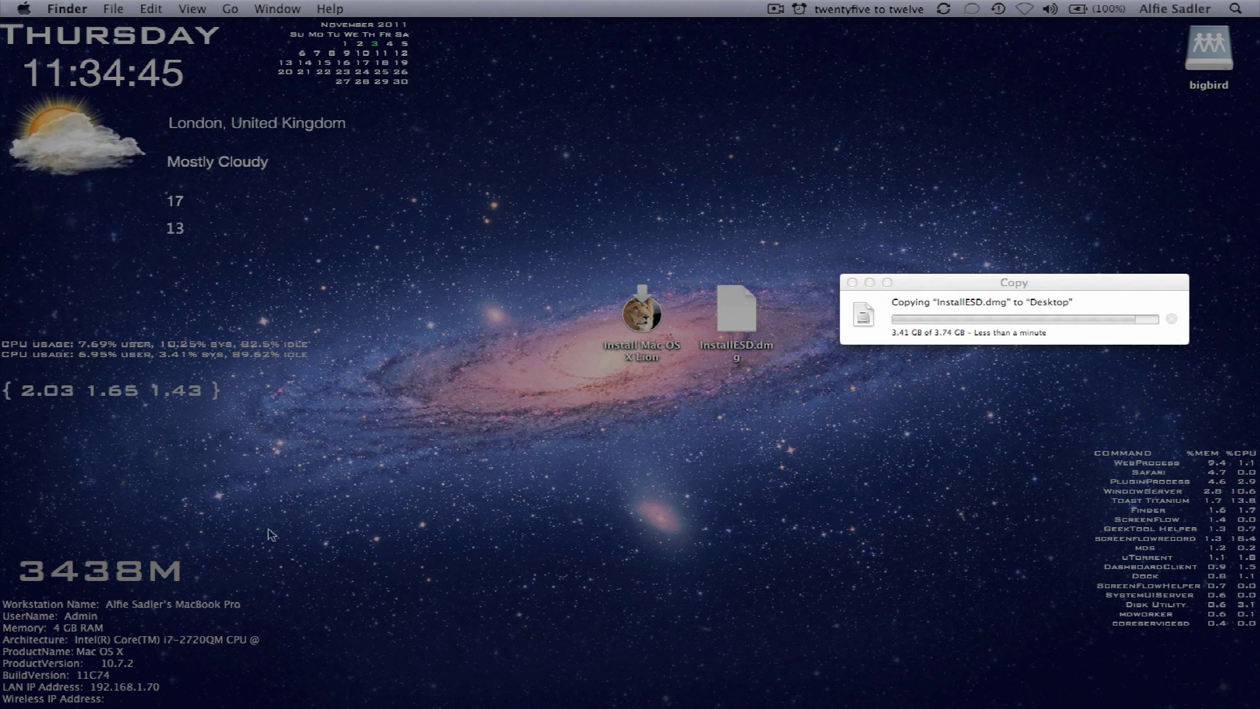
{"action": "left_click", "coordinate": [338, 508]}
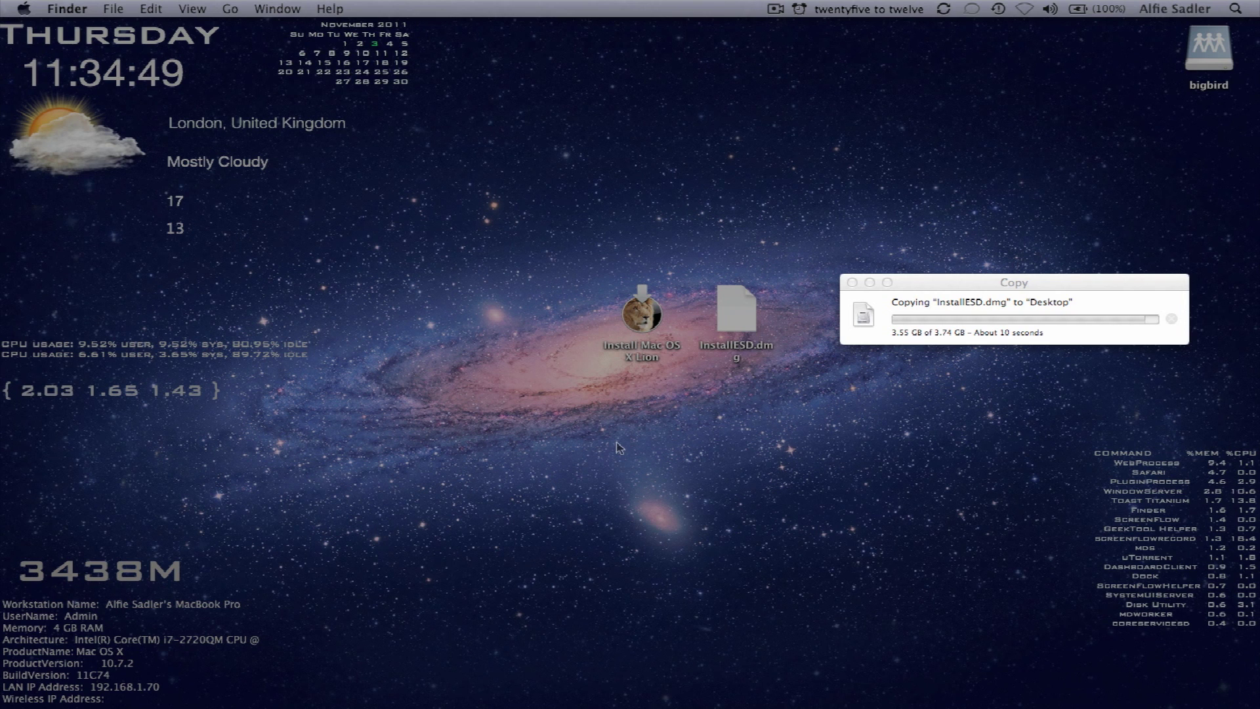
{"action": "left_click", "coordinate": [966, 286]}
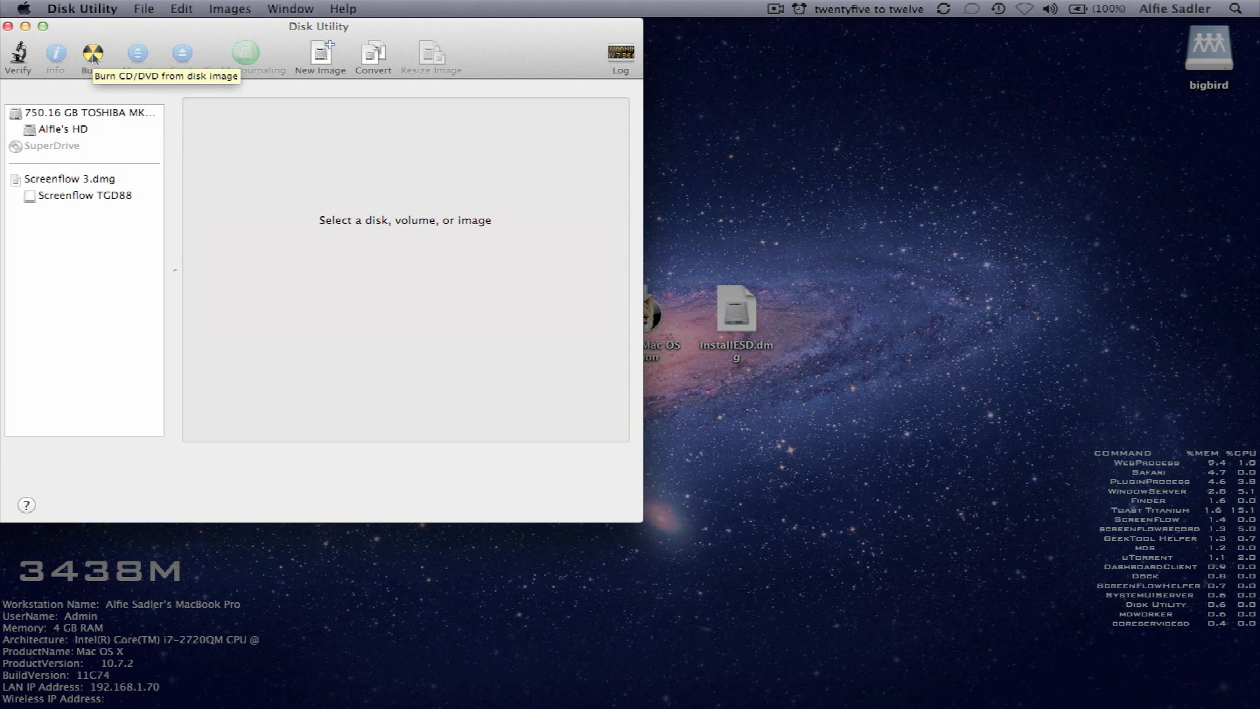
- Choose Desktop > InstallESD.dmg as the image to burn in Disk Utility
{"action": "left_click", "coordinate": [94, 54]}
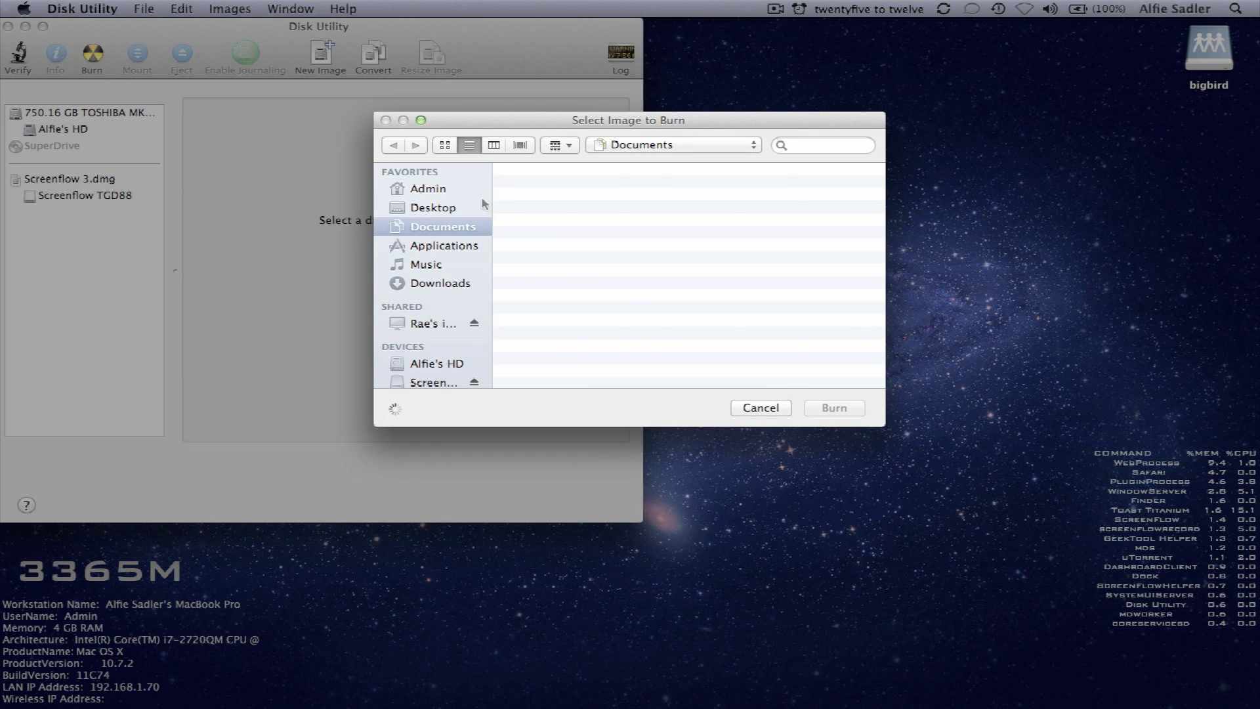
{"action": "left_click", "coordinate": [432, 208]}
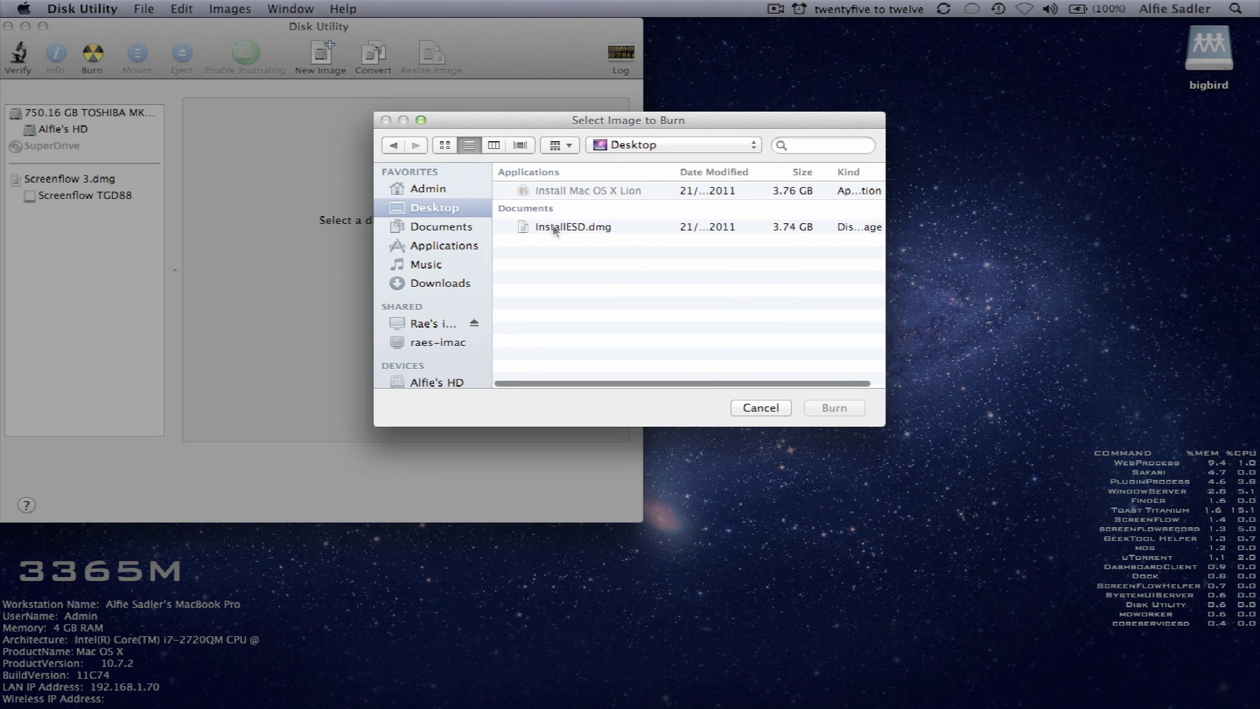
{"action": "left_click", "coordinate": [554, 227]}
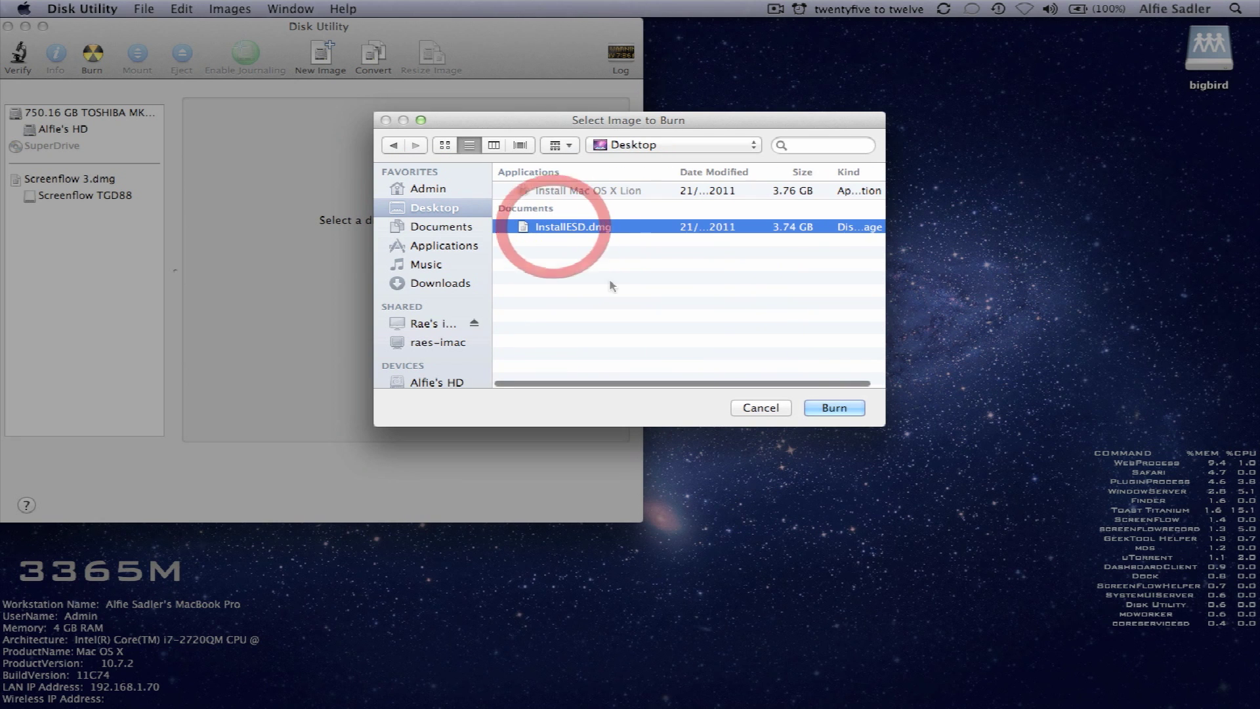
{"action": "left_click", "coordinate": [833, 412]}
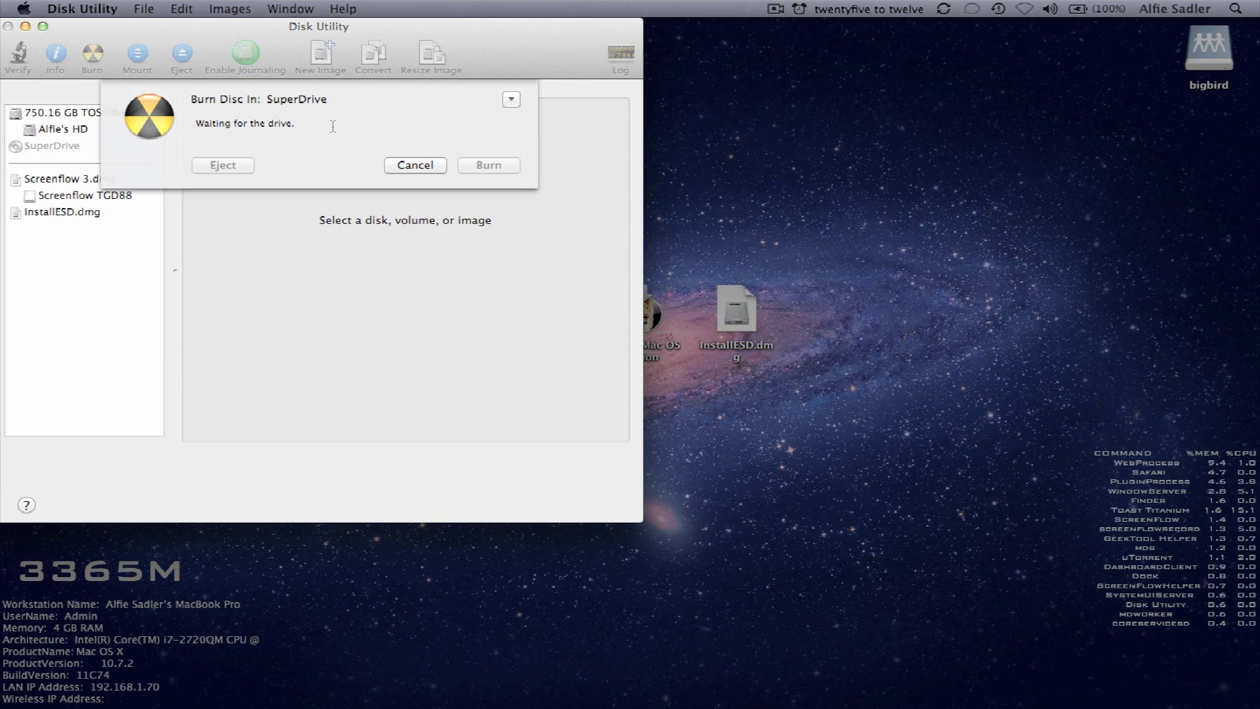
- Expand the burn options and set the disc to eject after burning
{"action": "left_click", "coordinate": [511, 99]}
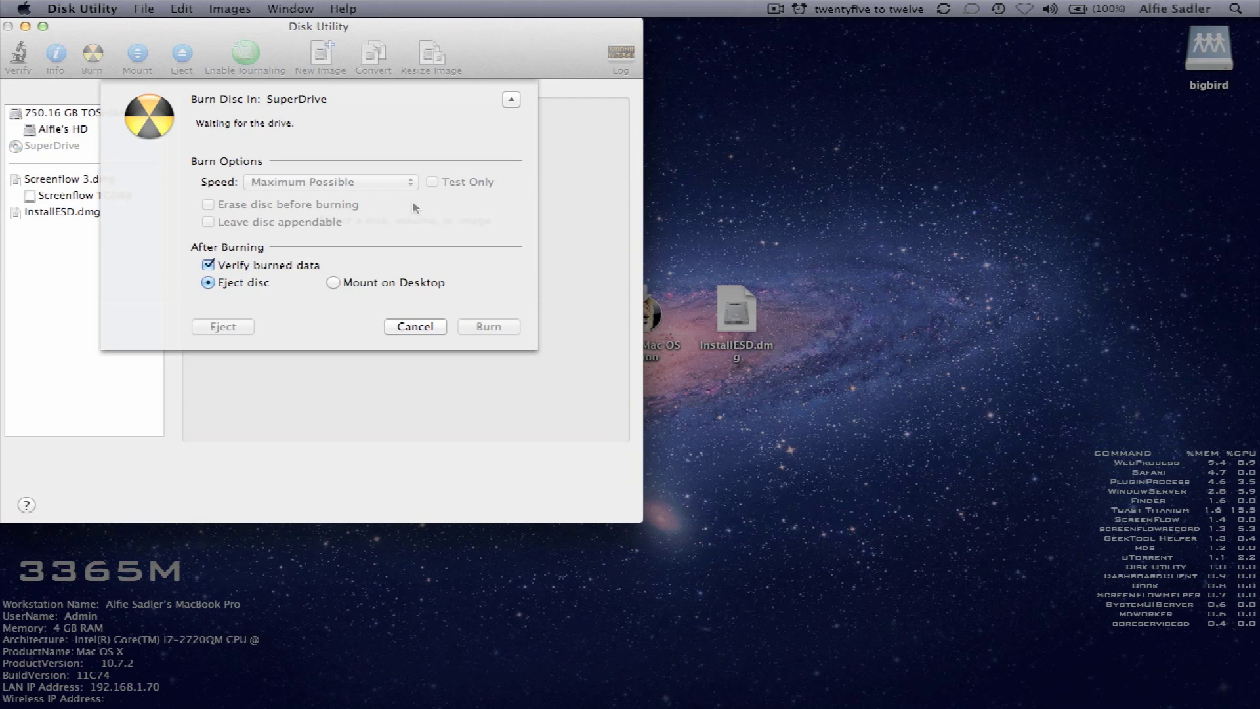
{"action": "left_click", "coordinate": [369, 283]}
{"action": "left_click", "coordinate": [250, 284]}
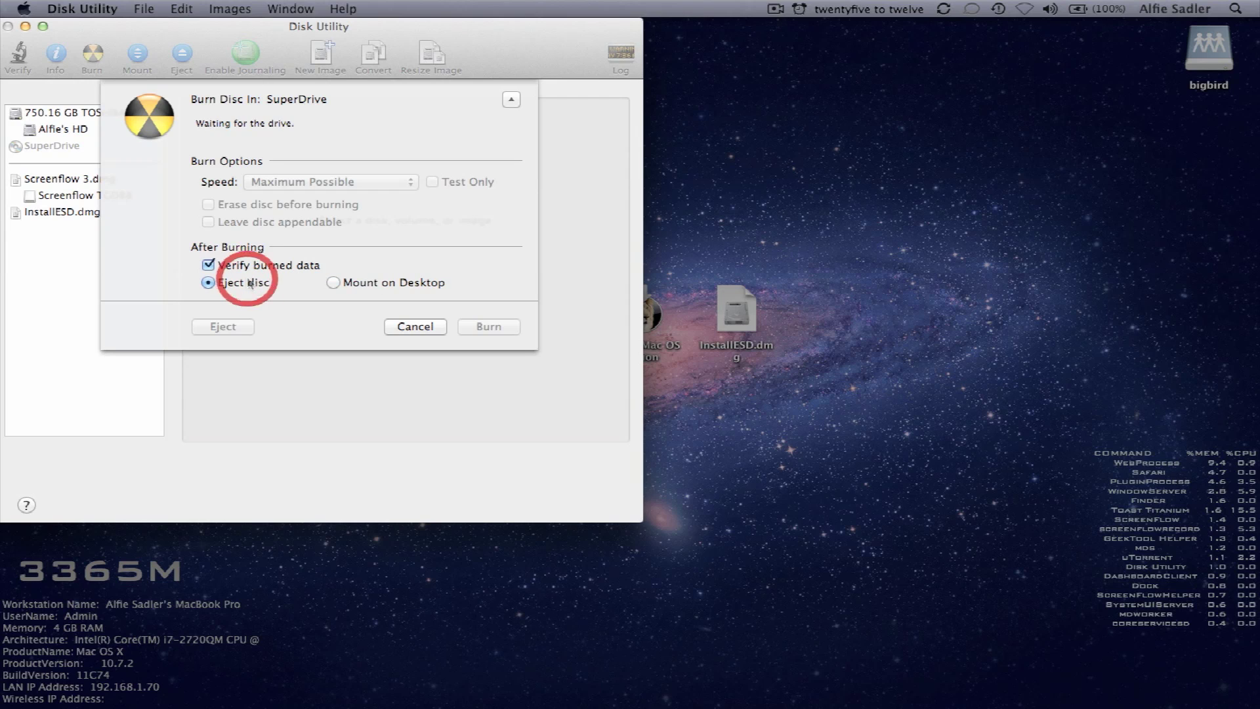
- Reselect InstallESD.dmg for burning and set the disc to mount on the desktop afterwards
{"action": "left_click", "coordinate": [412, 326]}
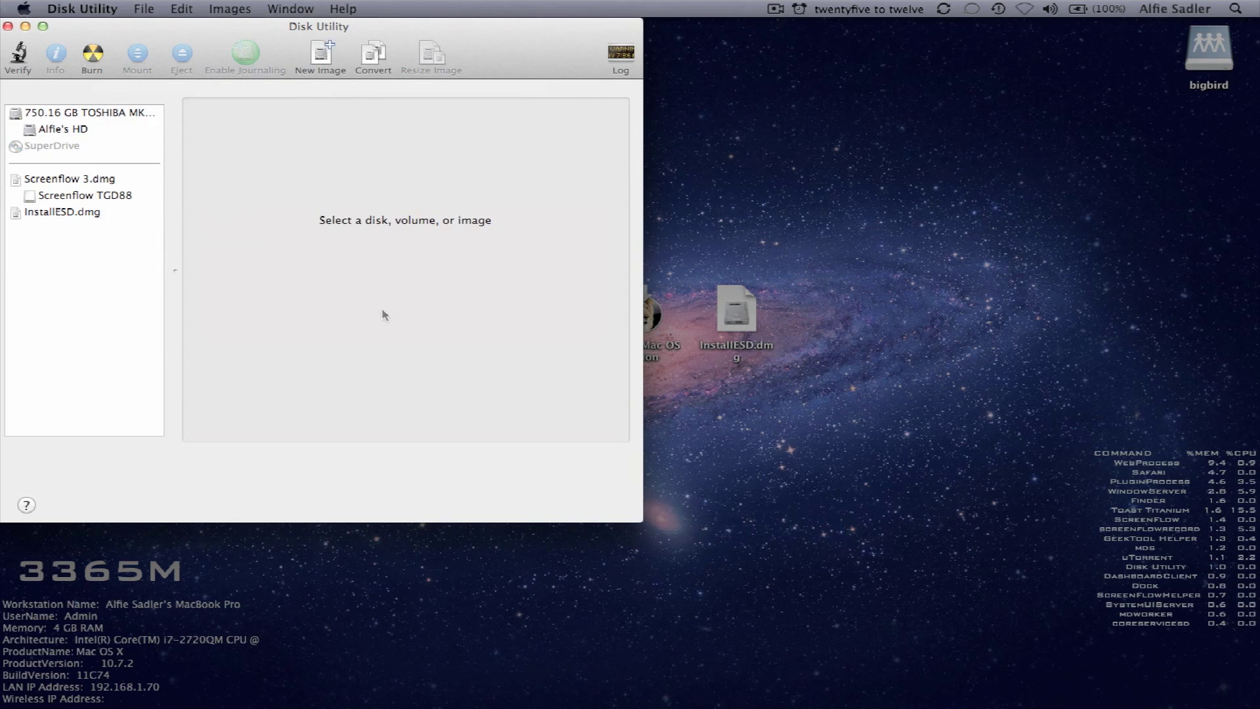
{"action": "left_click", "coordinate": [90, 57]}
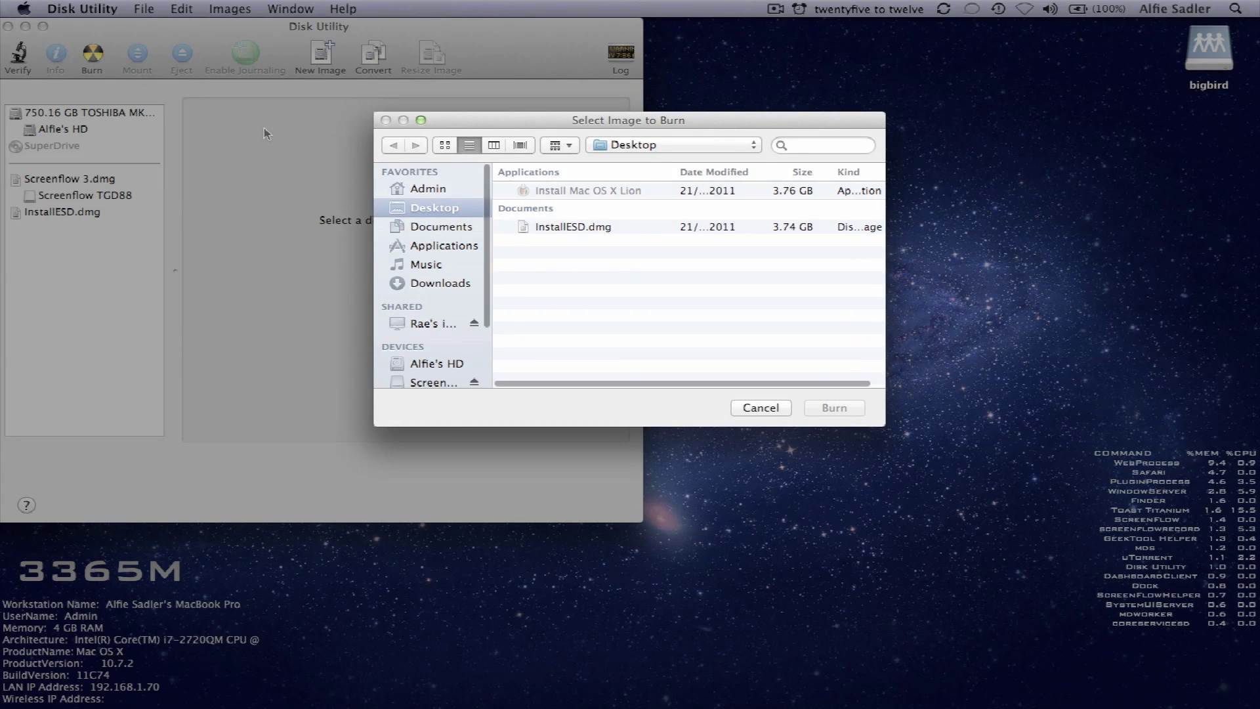
{"action": "left_click", "coordinate": [568, 229]}
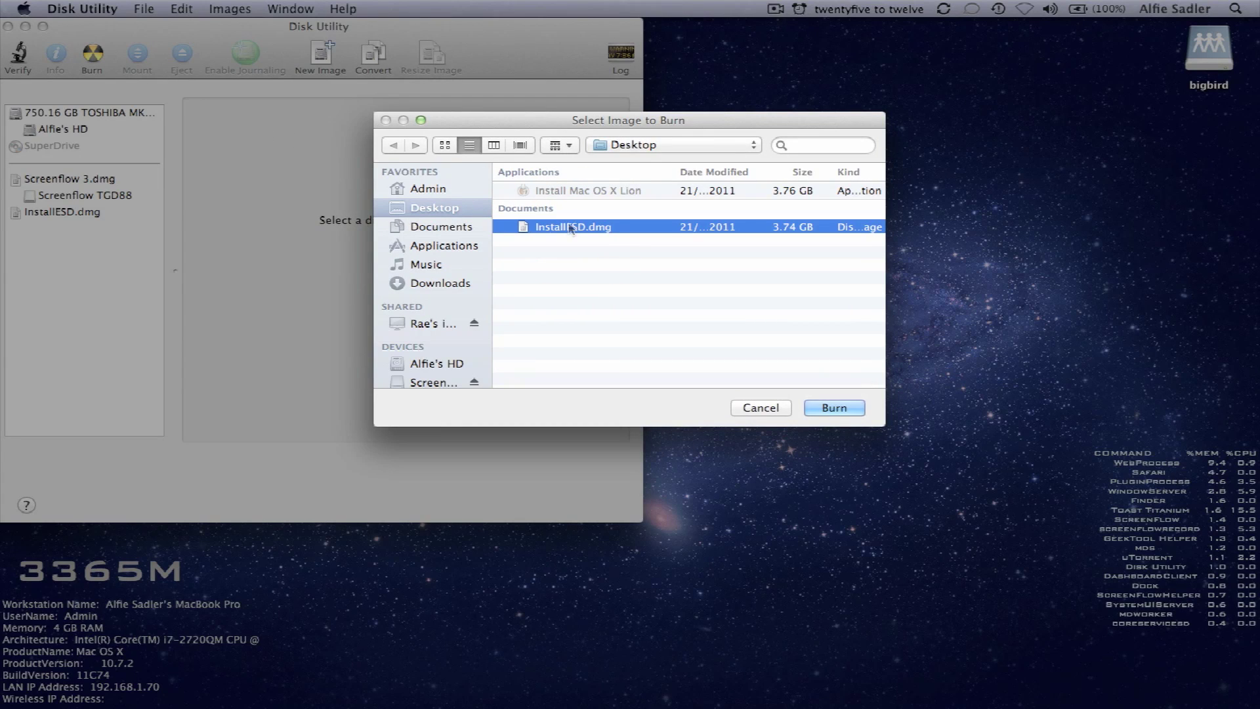
{"action": "key", "text": "Return"}
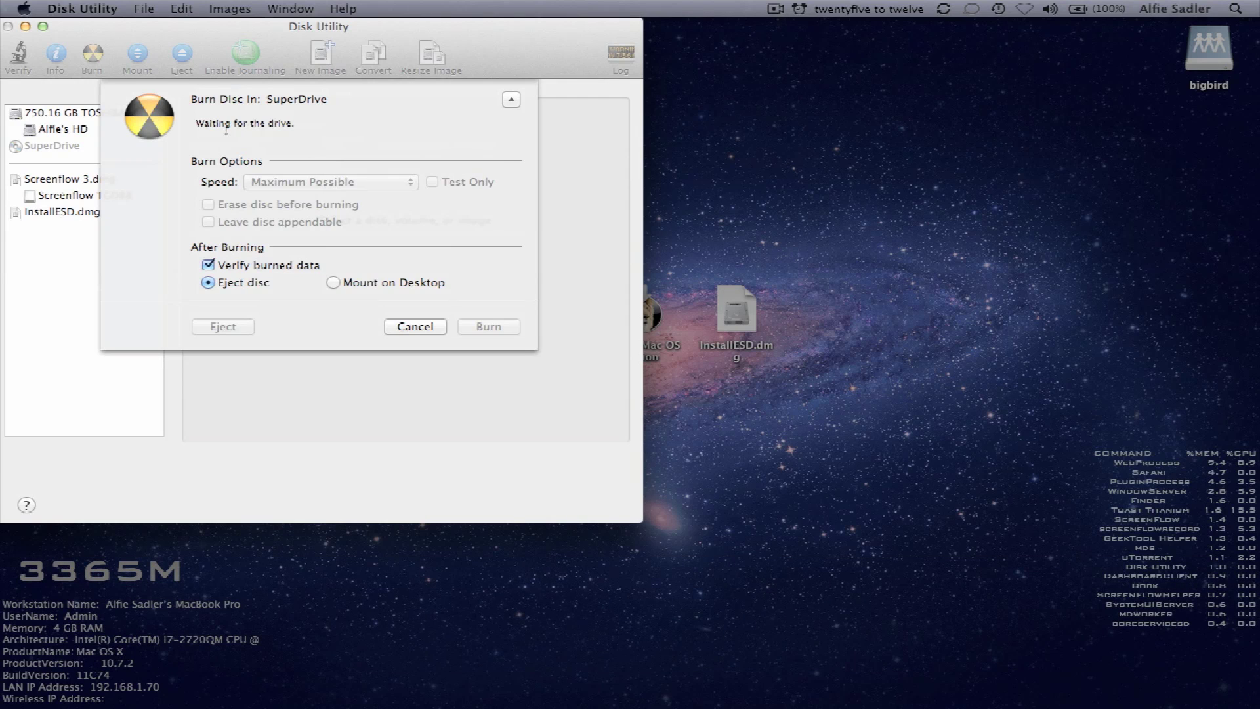
{"action": "left_click", "coordinate": [345, 286]}
- Cancel the burn sheet and quit Disk Utility
{"action": "left_click", "coordinate": [479, 330]}
{"action": "left_click", "coordinate": [405, 328]}
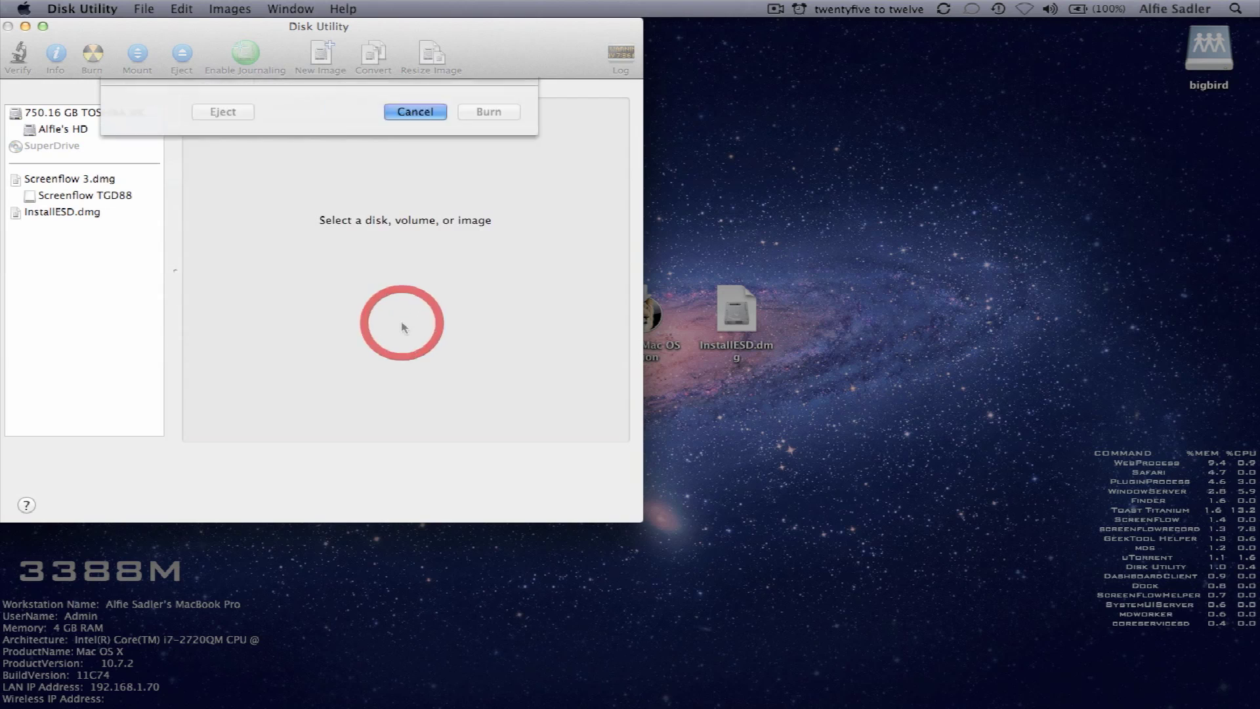
{"action": "left_click", "coordinate": [329, 327]}
{"action": "key", "text": "super+q"}
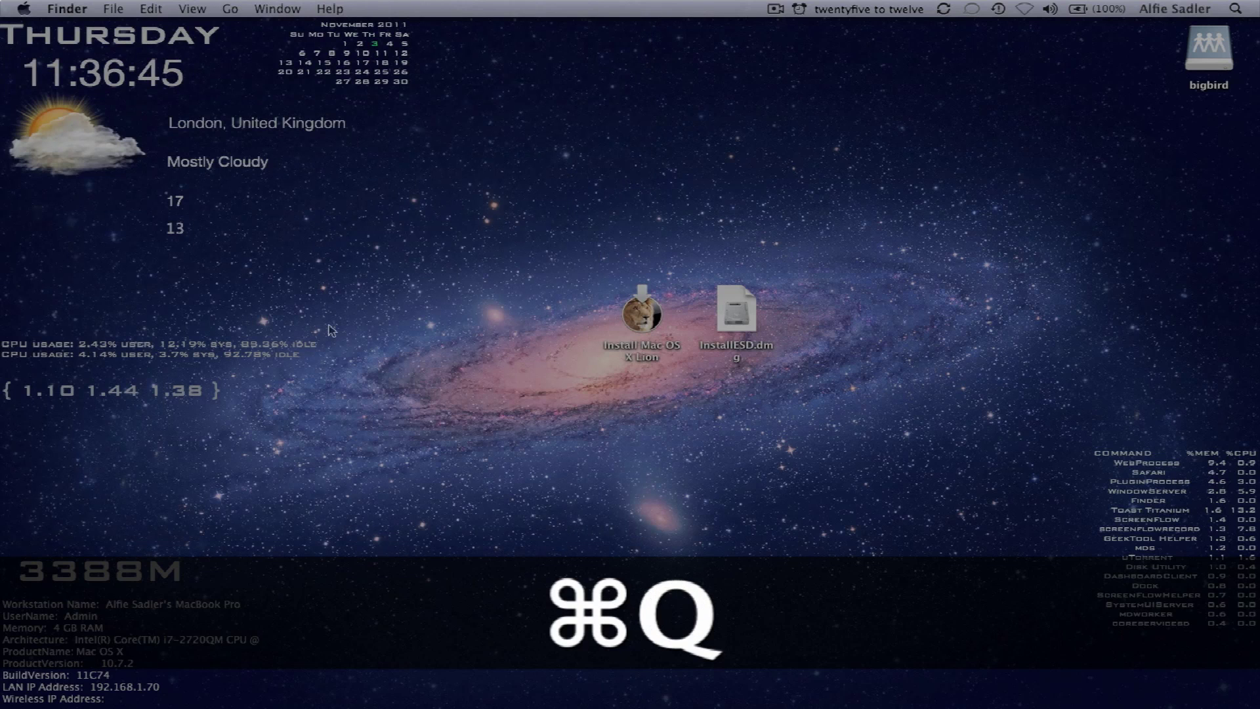
- Add InstallESD.dmg from Users > Admin > Desktop to the Toast data disc
{"action": "key", "text": "super+Right"}
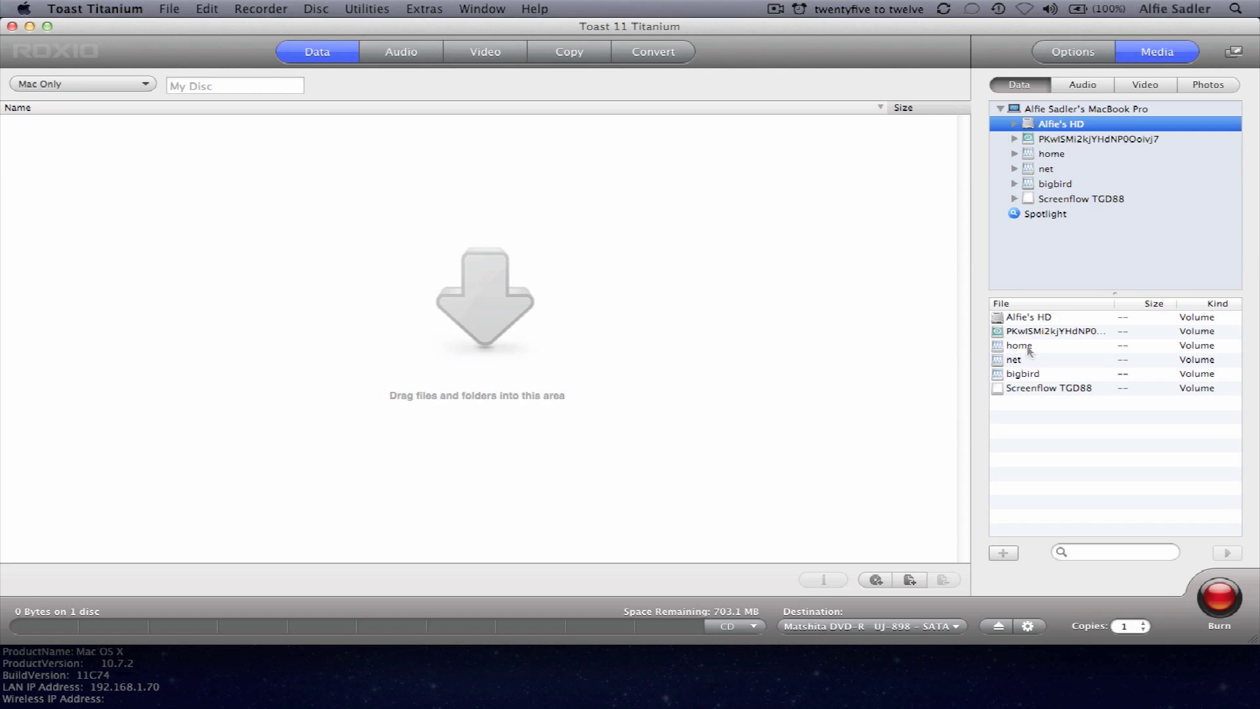
{"action": "double_click", "coordinate": [1028, 320]}
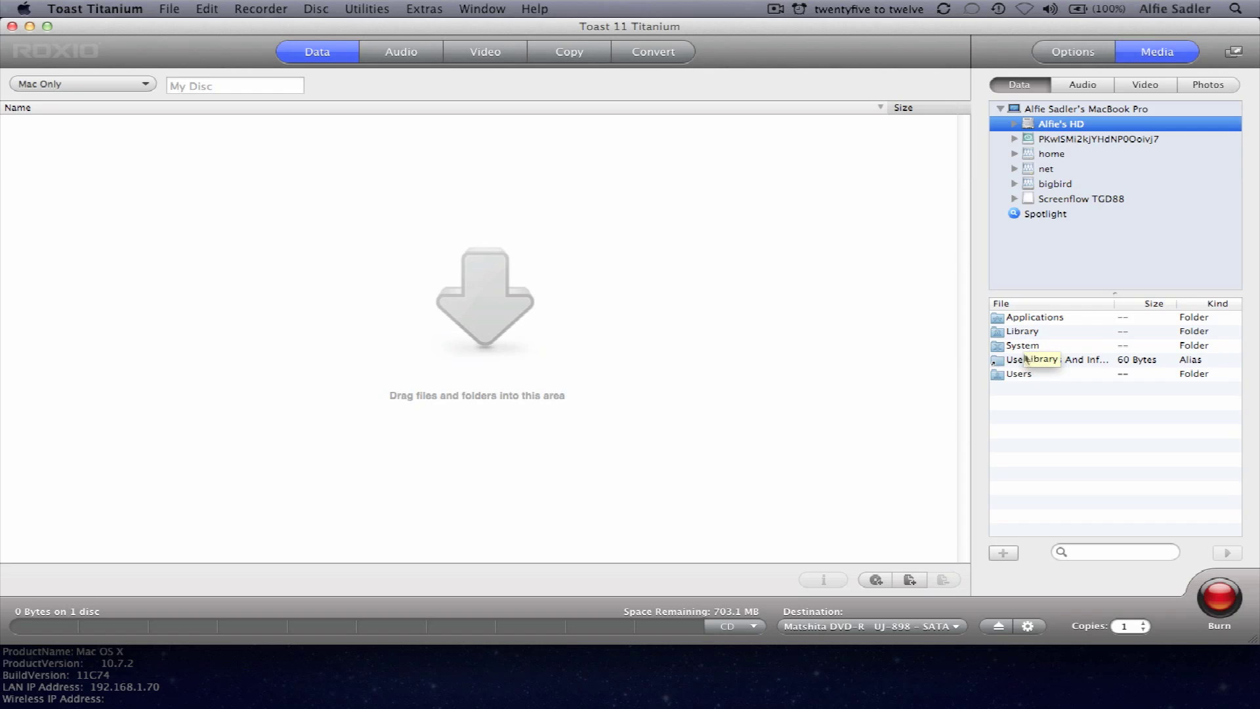
{"action": "double_click", "coordinate": [1022, 374]}
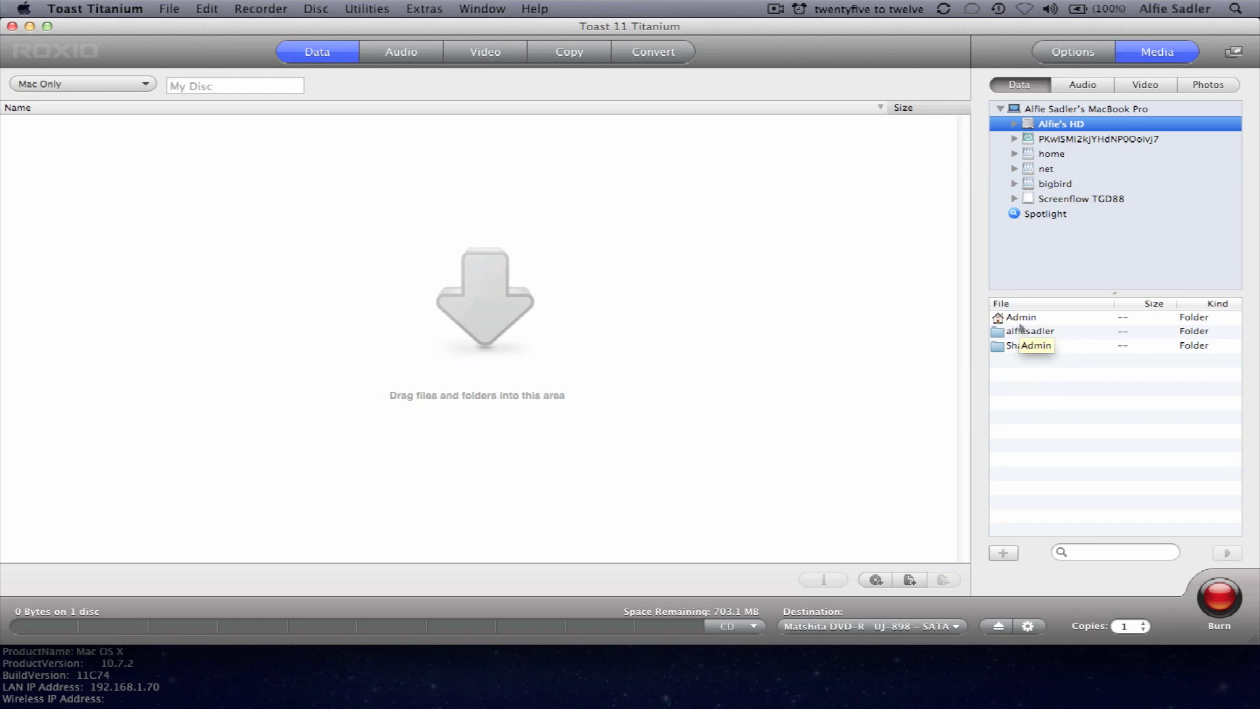
{"action": "double_click", "coordinate": [1020, 322]}
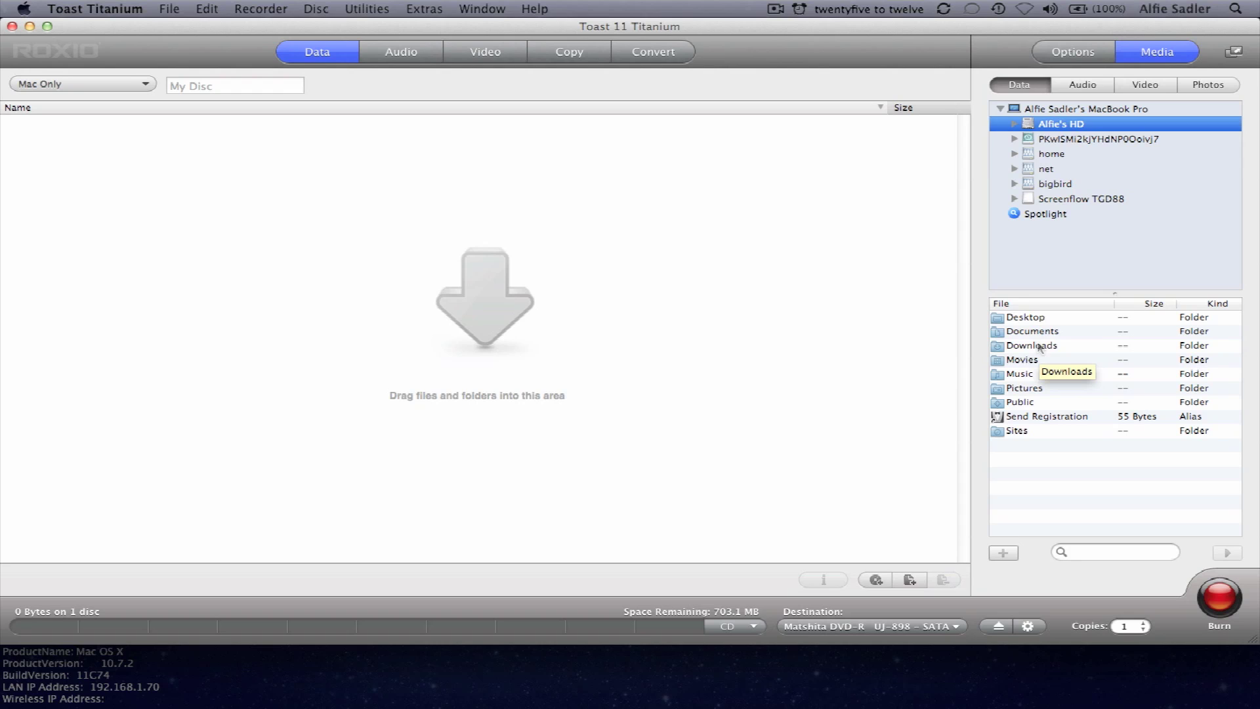
{"action": "double_click", "coordinate": [1025, 320]}
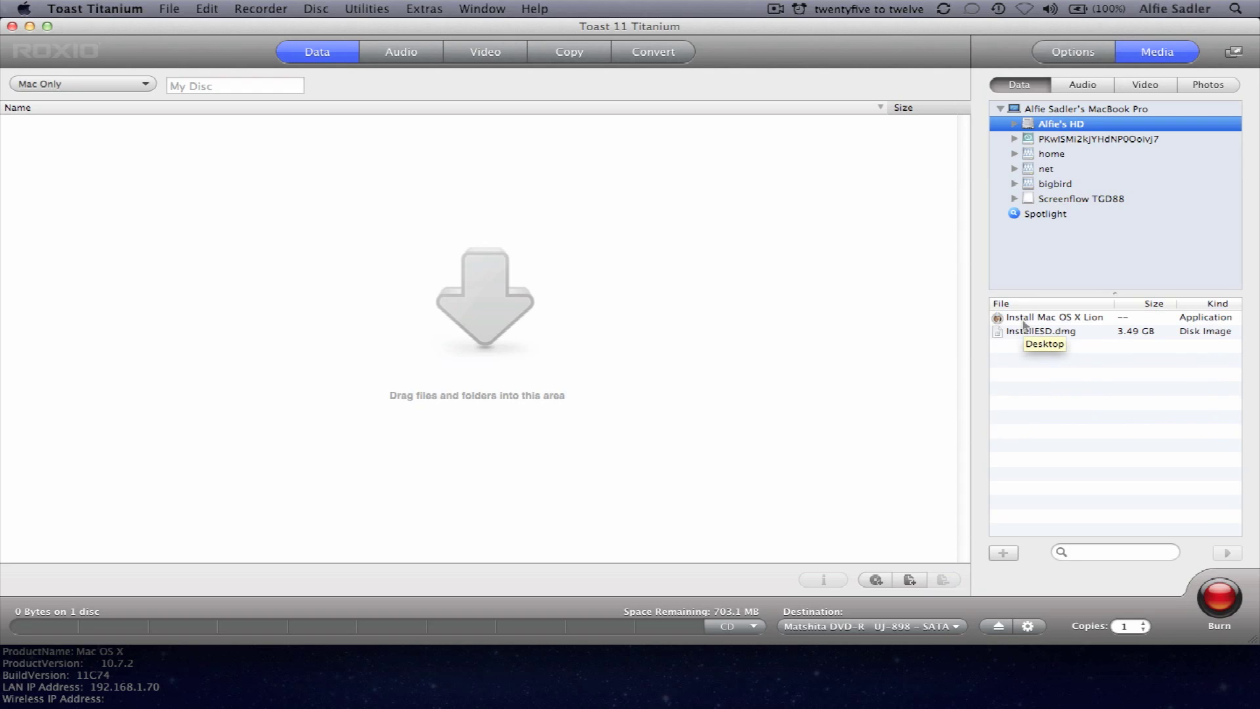
{"action": "left_click", "coordinate": [1029, 331]}
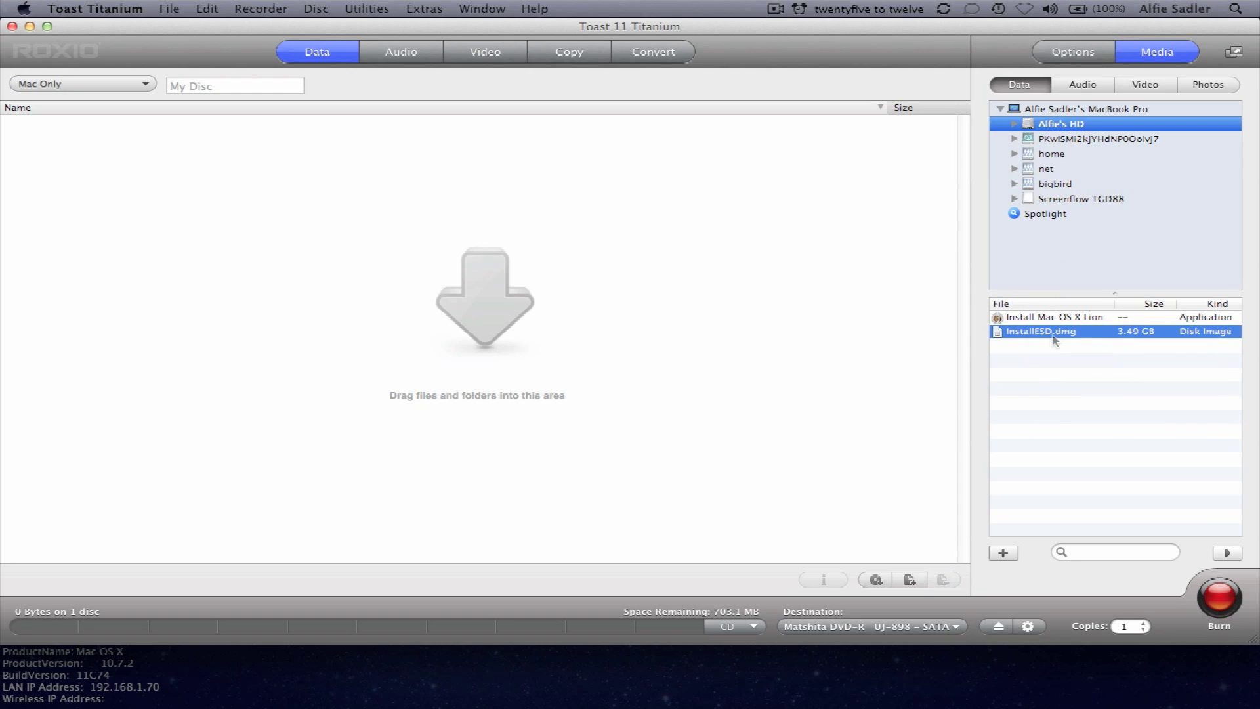
{"action": "left_click_drag", "start_coordinate": [1054, 340], "coordinate": [408, 346]}
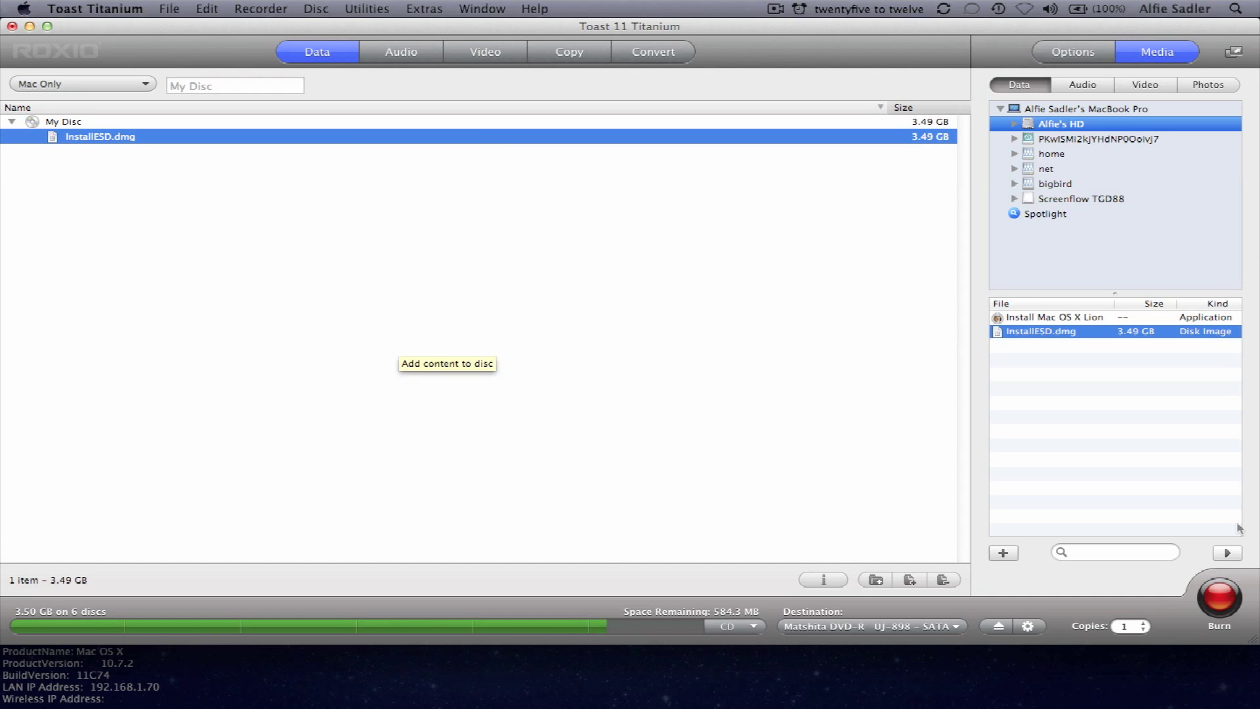
- Burn the data disc with the name 'OSX Lion'
{"action": "left_click", "coordinate": [1220, 598]}
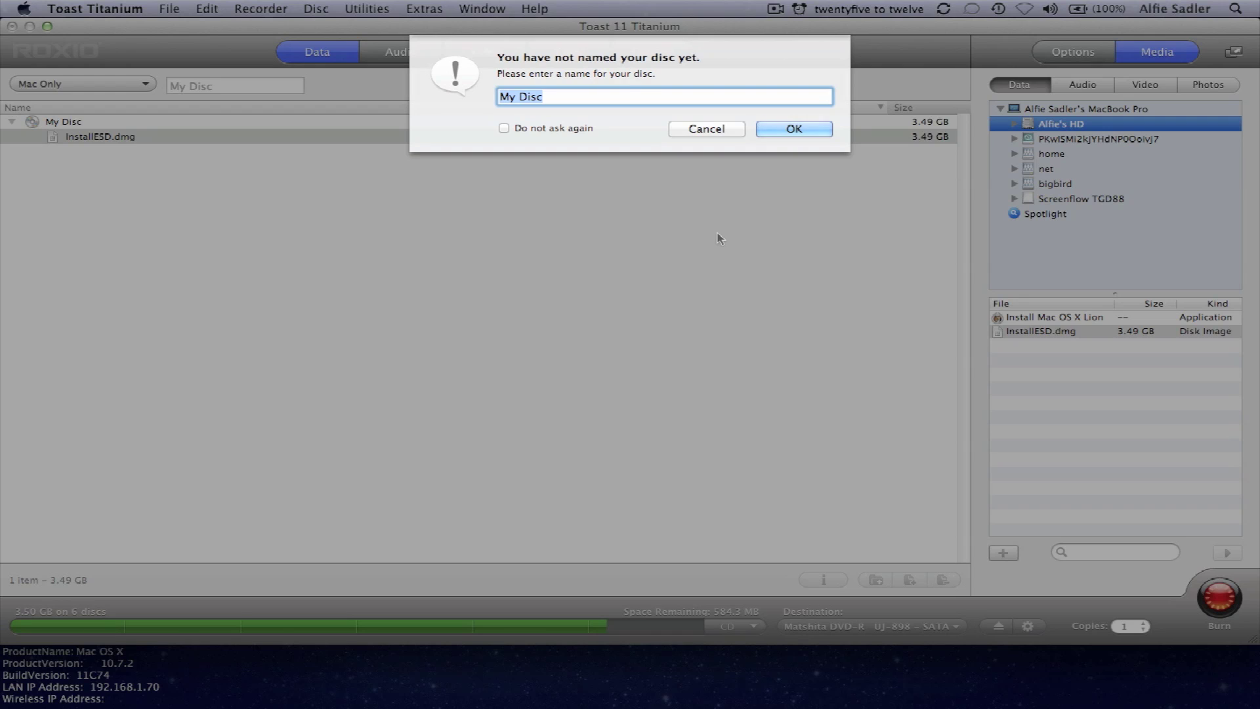
{"action": "type", "text": "OS"}
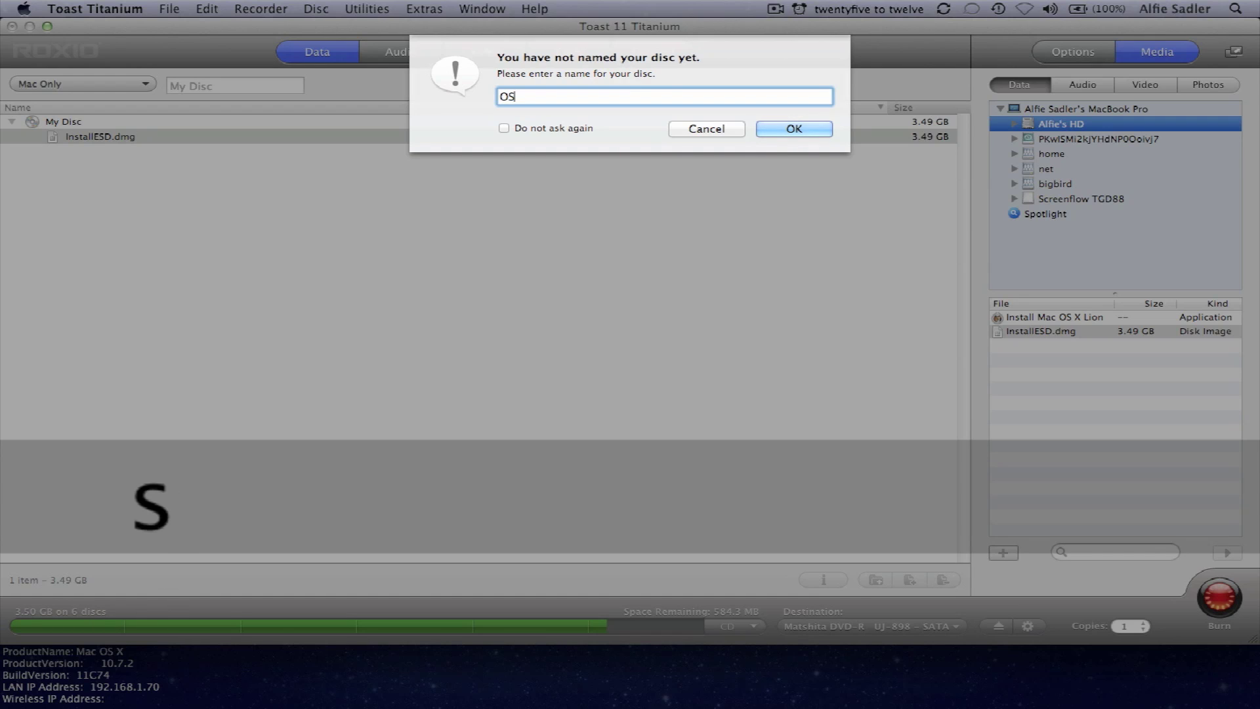
{"action": "type", "text": "X L"}
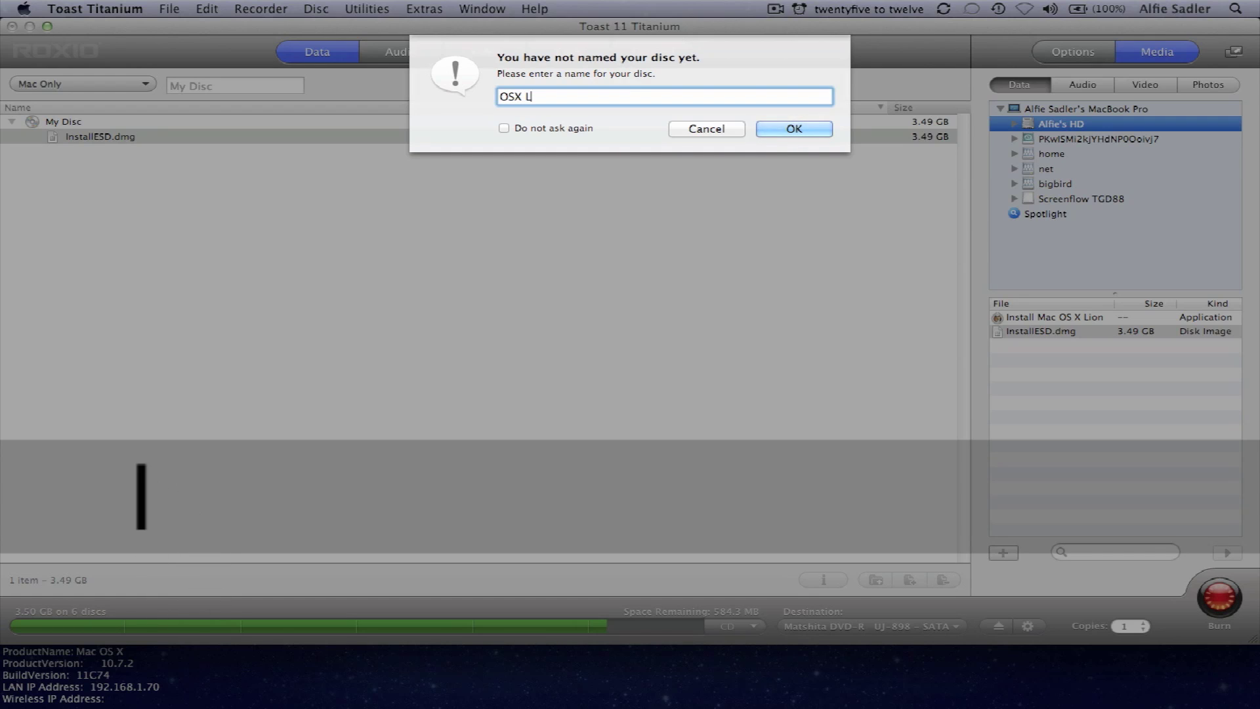
{"action": "type", "text": "ion"}
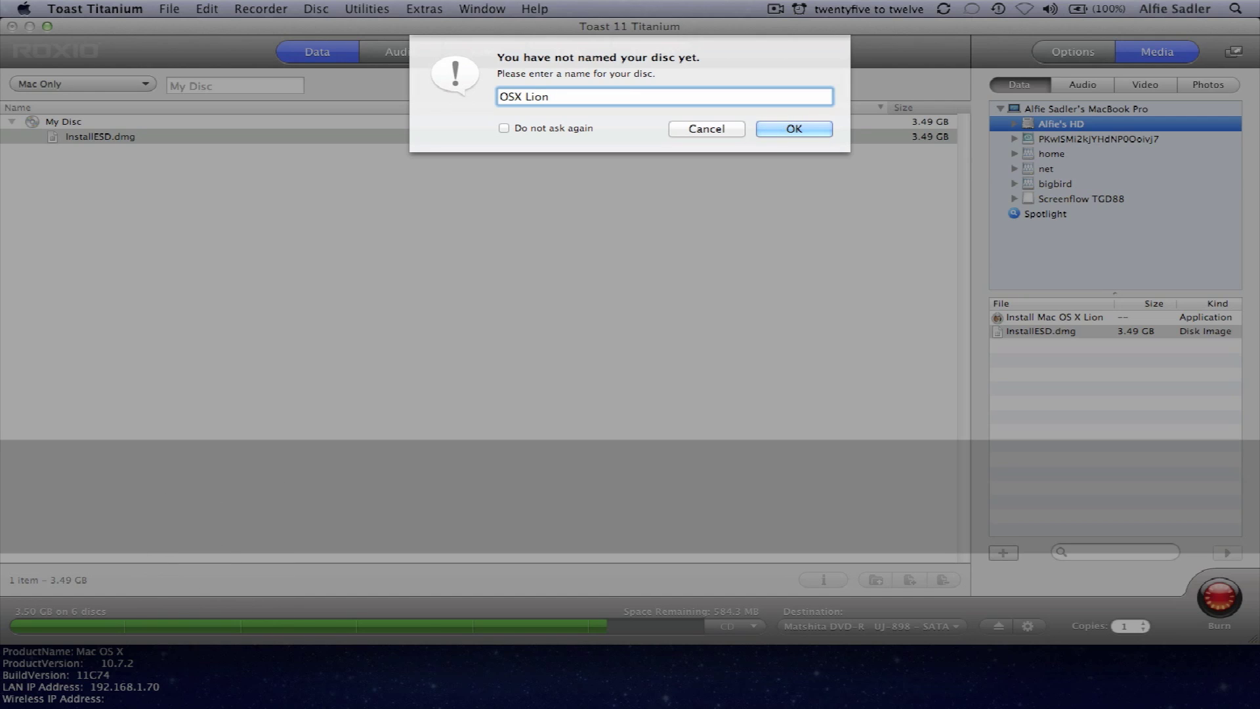
{"action": "key", "text": "Return"}
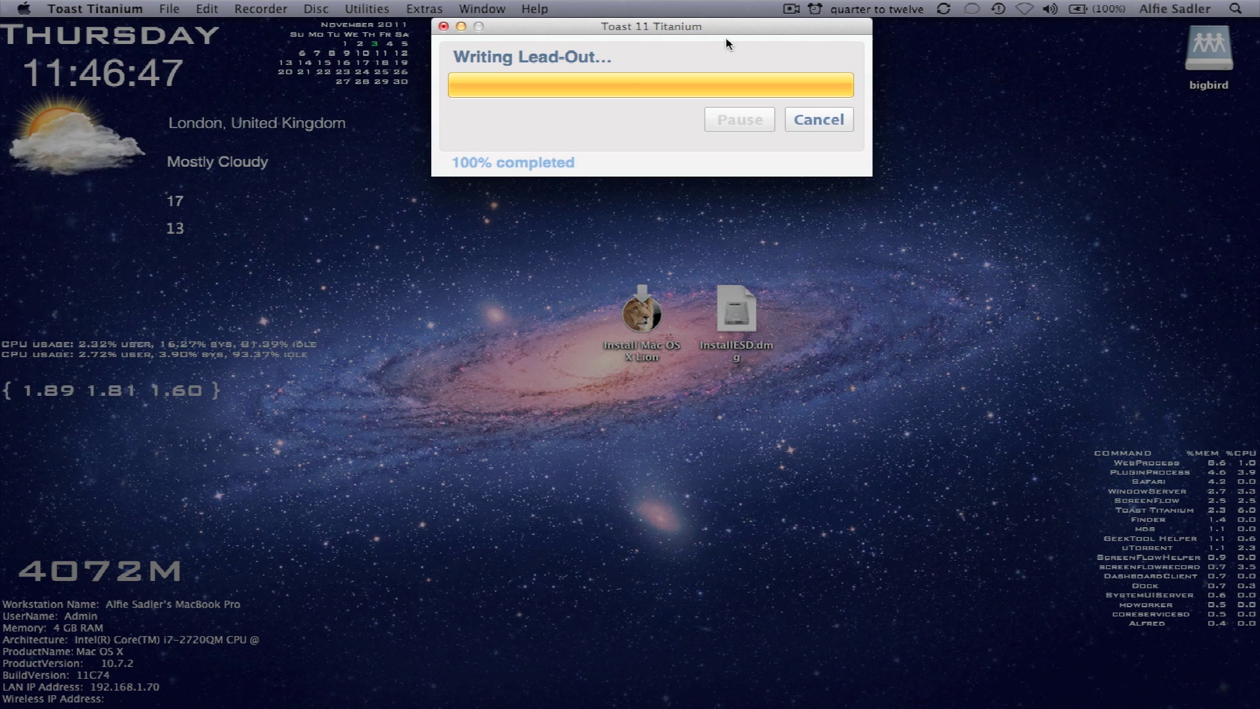
- Verify the burned OSX Lion disc until verification completes at 100%
{"action": "left_click", "coordinate": [790, 9]}
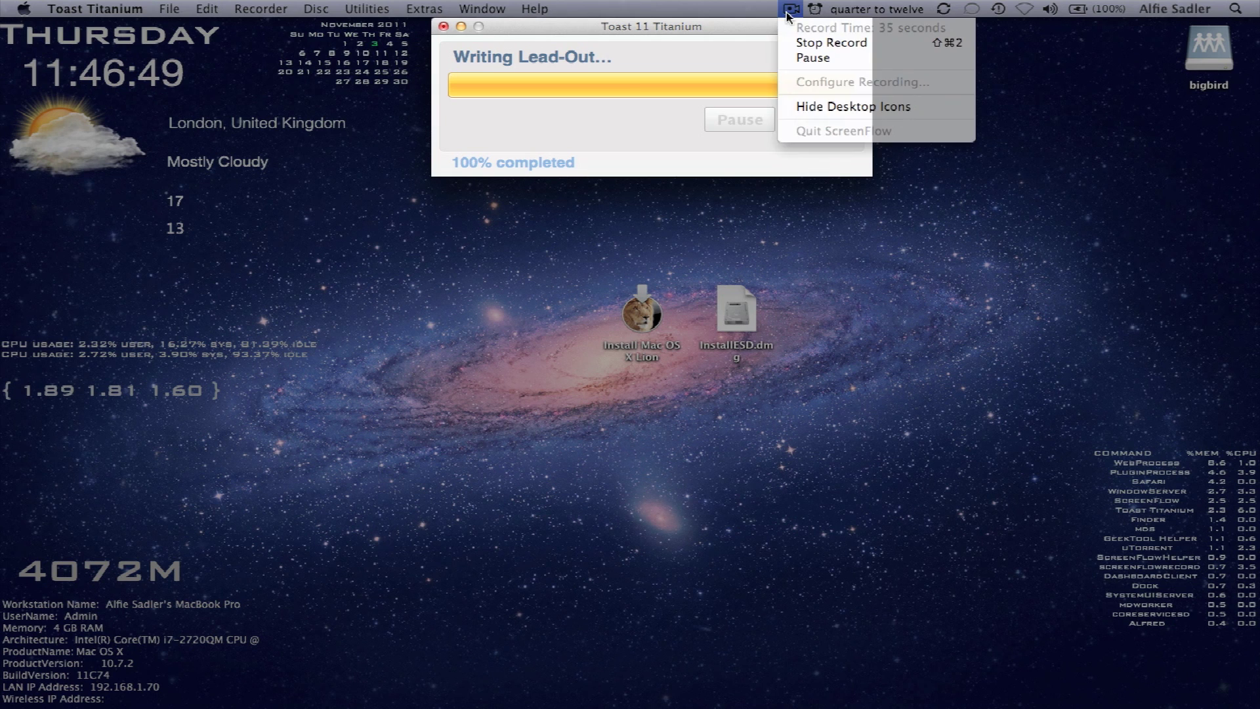
{"action": "left_click", "coordinate": [789, 12]}
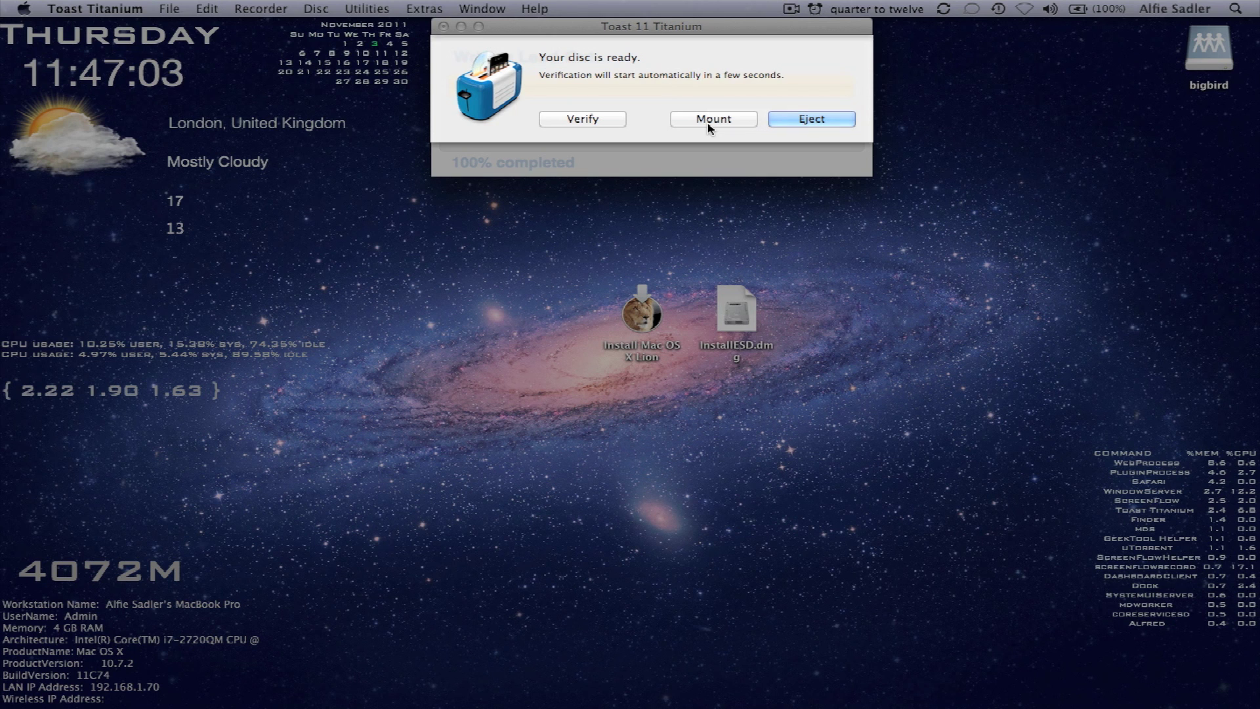
{"action": "left_click", "coordinate": [587, 120]}
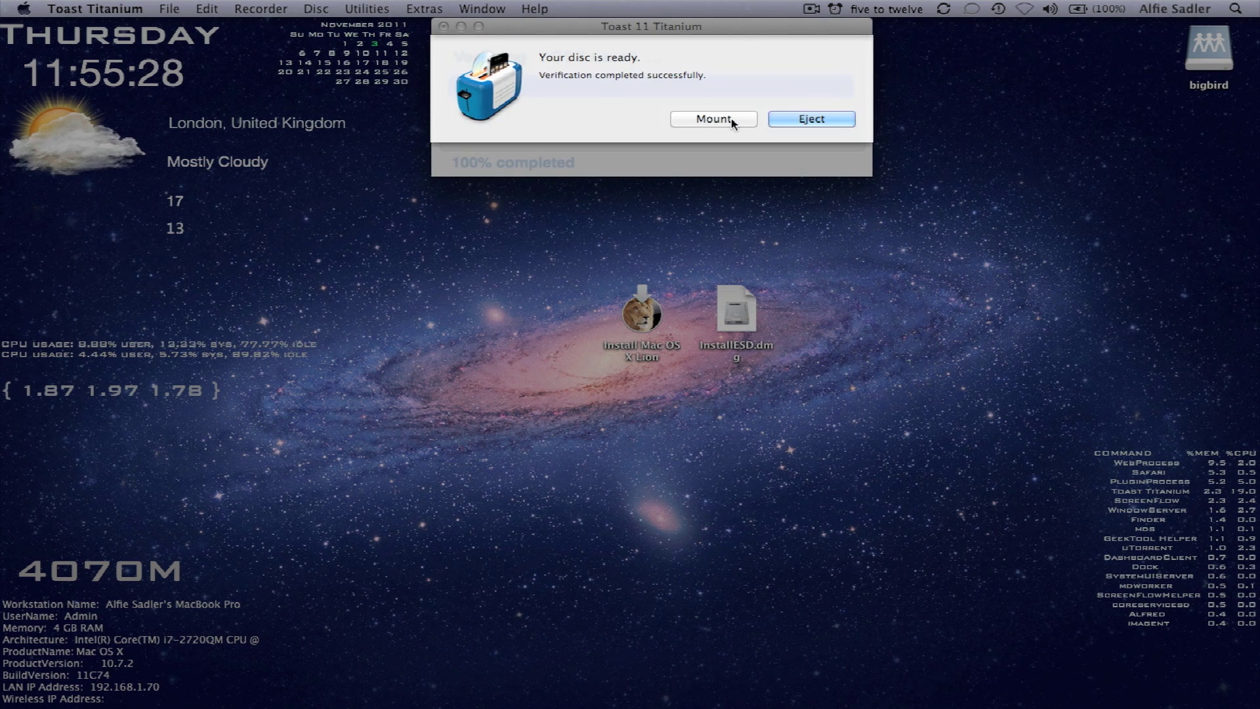
- Mount the burned OSX Lion disc, then close Toast without saving the project
{"action": "left_click", "coordinate": [731, 118]}
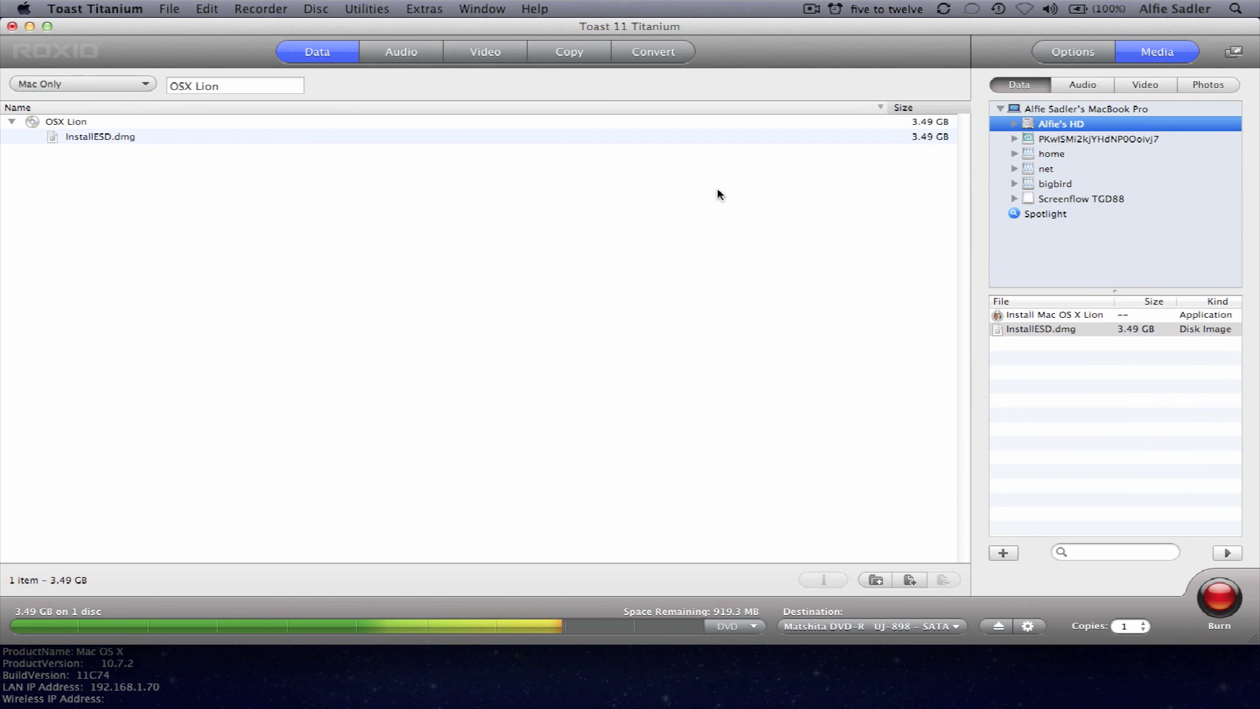
{"action": "left_click", "coordinate": [12, 26]}
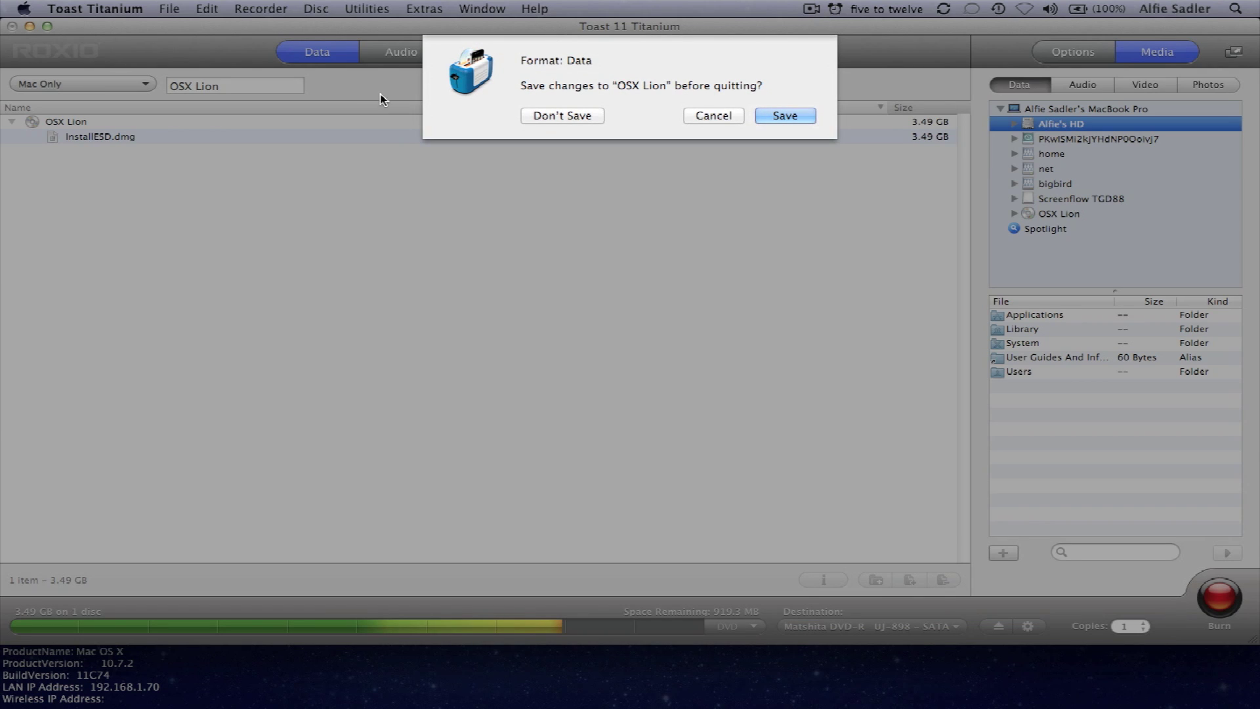
{"action": "left_click", "coordinate": [583, 117]}
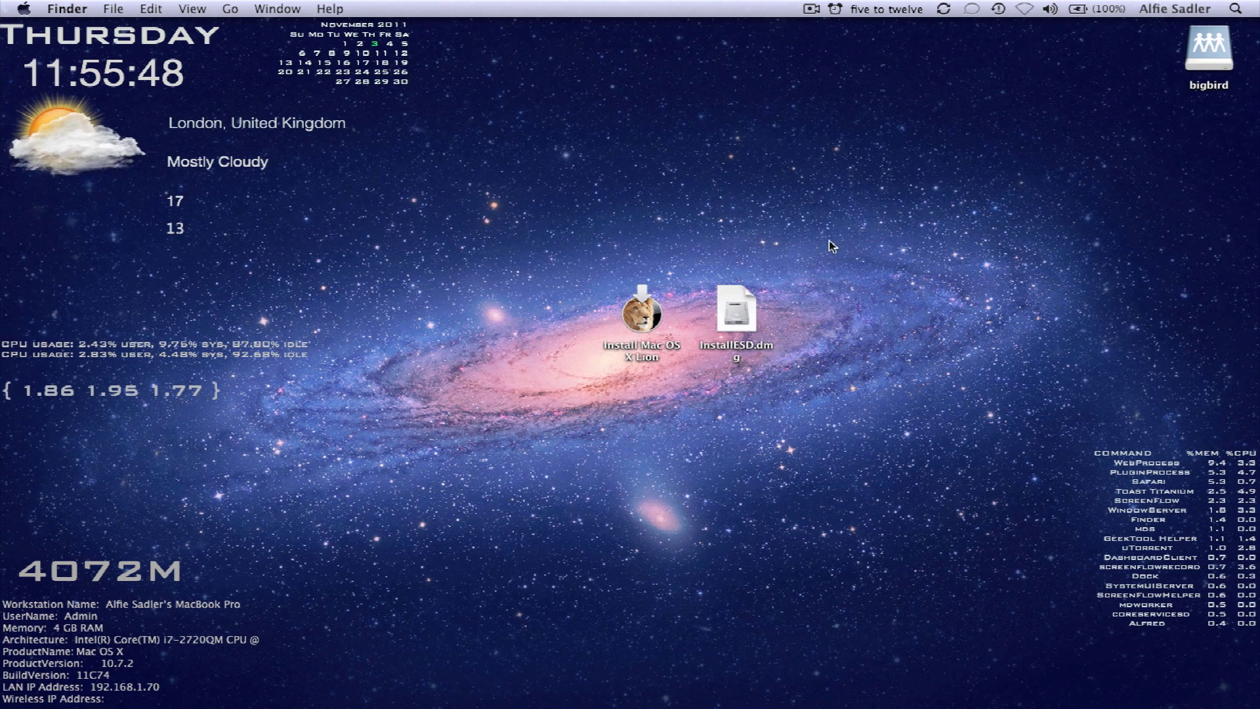
- Trash the InstallESD.dmg disk image from the desktop
{"action": "left_click", "coordinate": [737, 306]}
{"action": "key", "text": "super+BackSpace"}
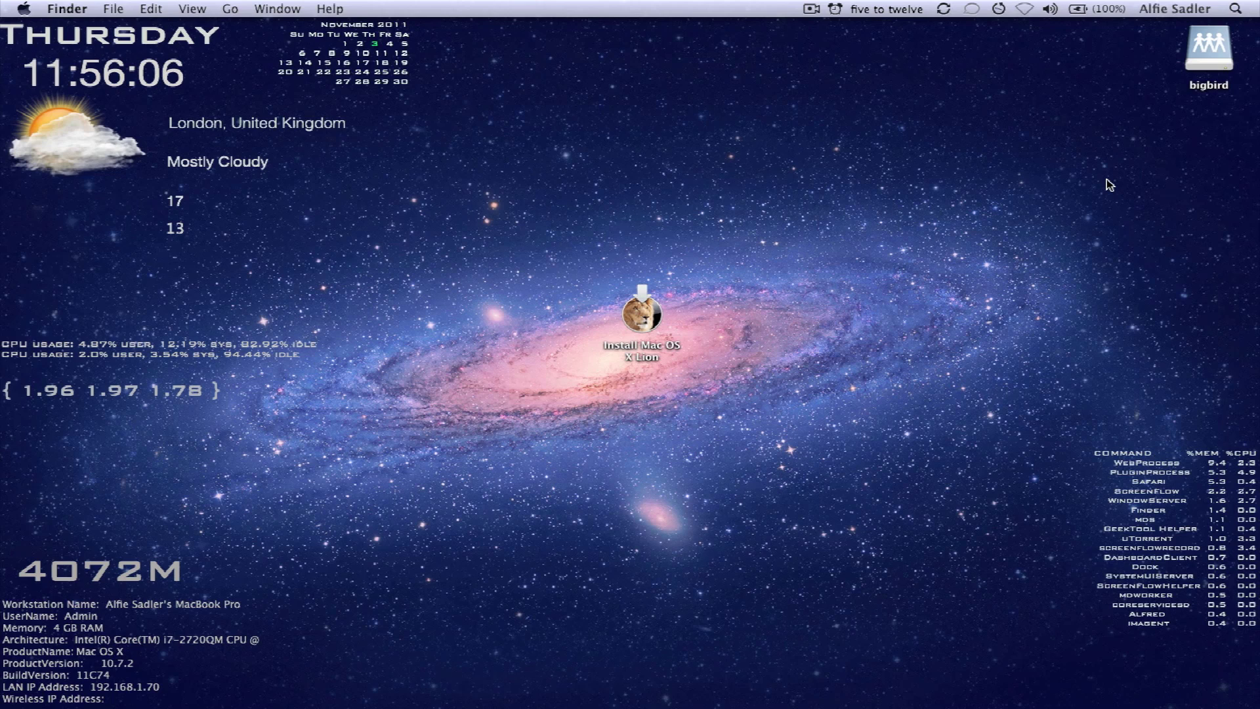
{"action": "key", "text": "i"}
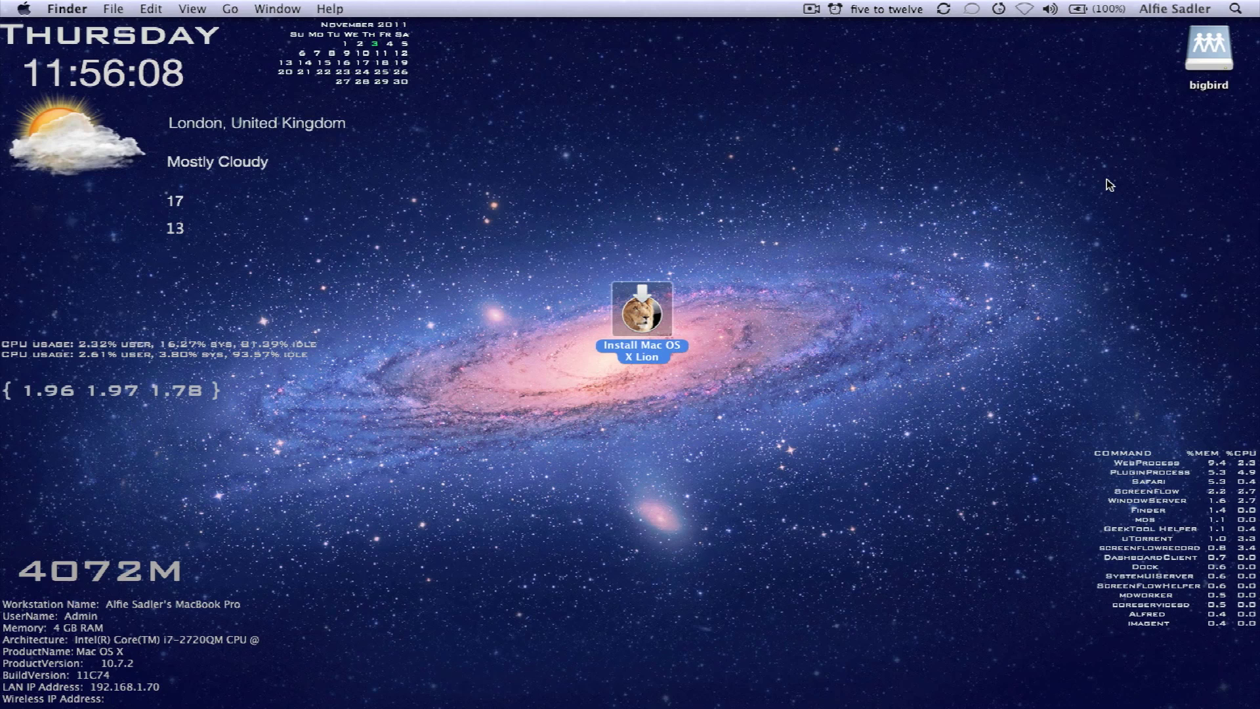